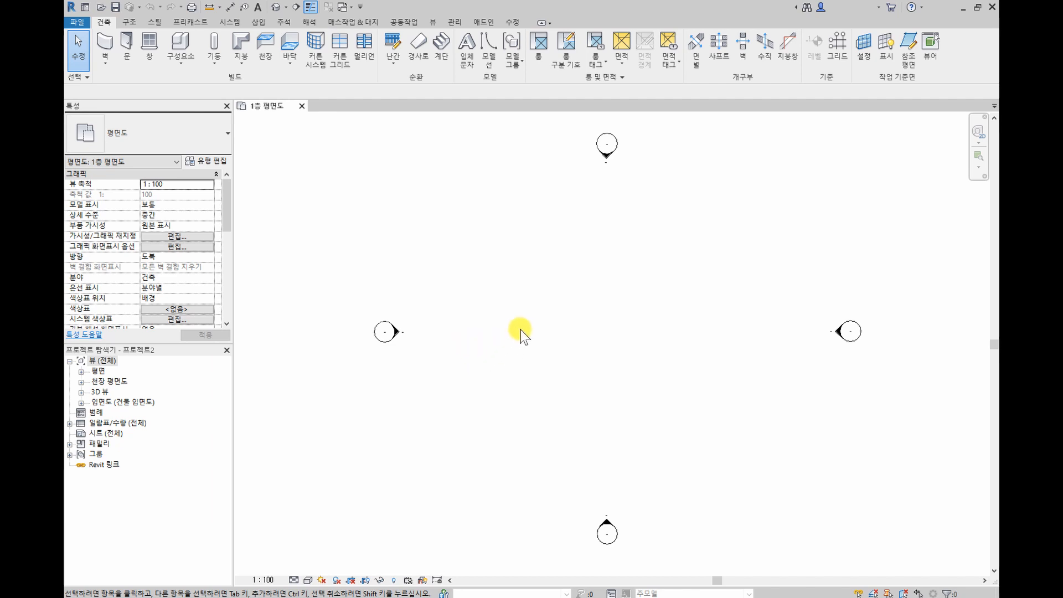
Start a stair and place a full-step spiral run with a 900 mm radius in the middle of the floor plan.
click(441, 47)
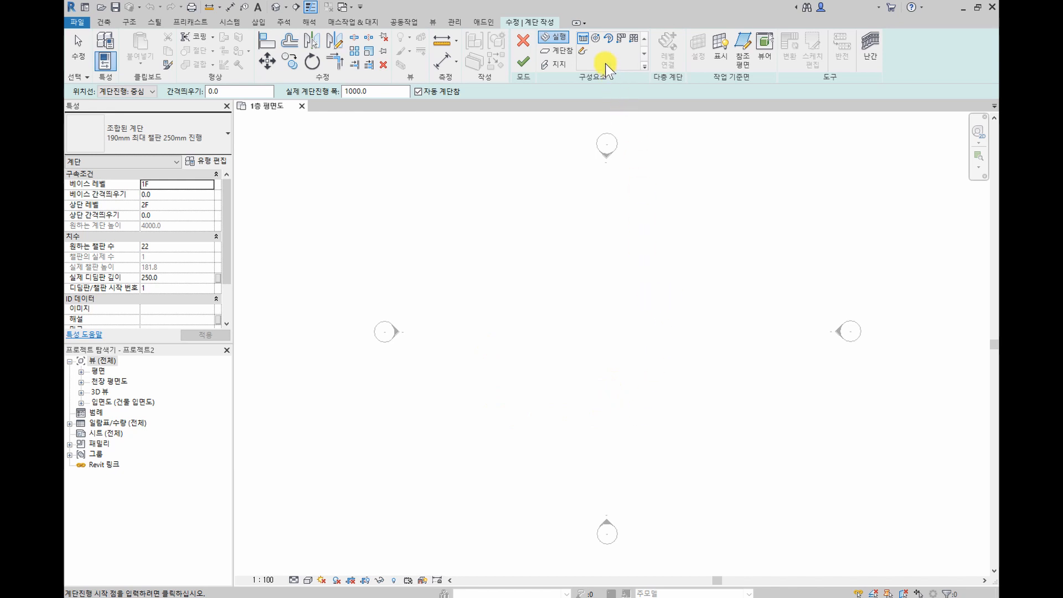
click(598, 40)
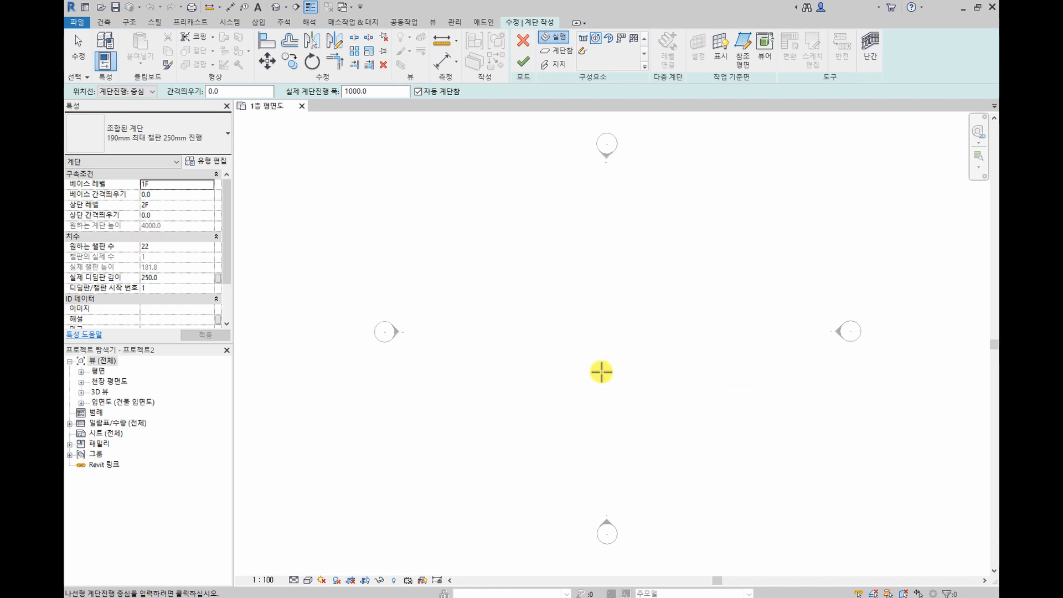
scroll(609, 354, up, 3)
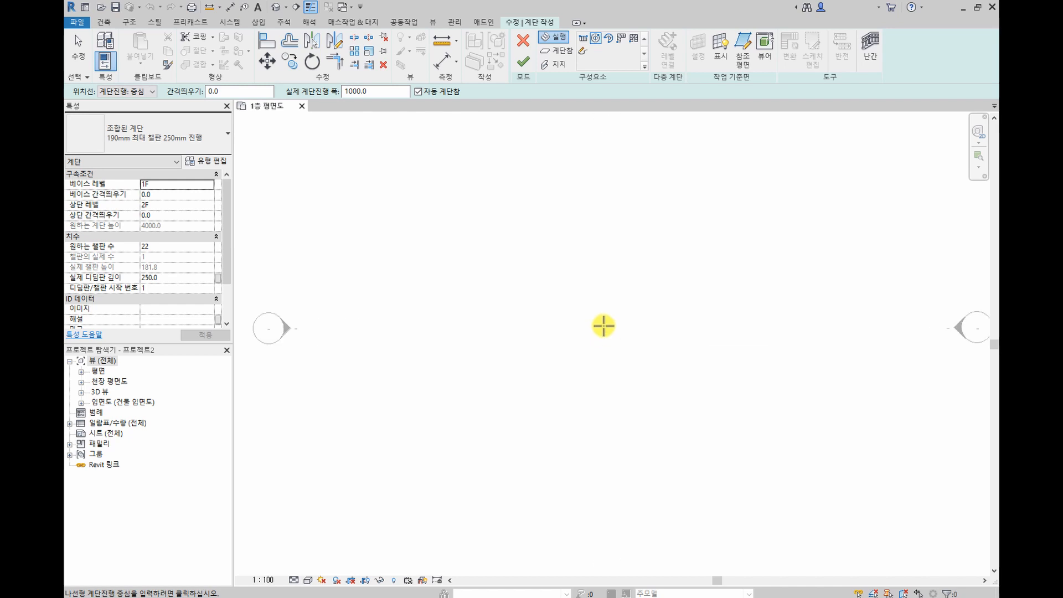
click(603, 325)
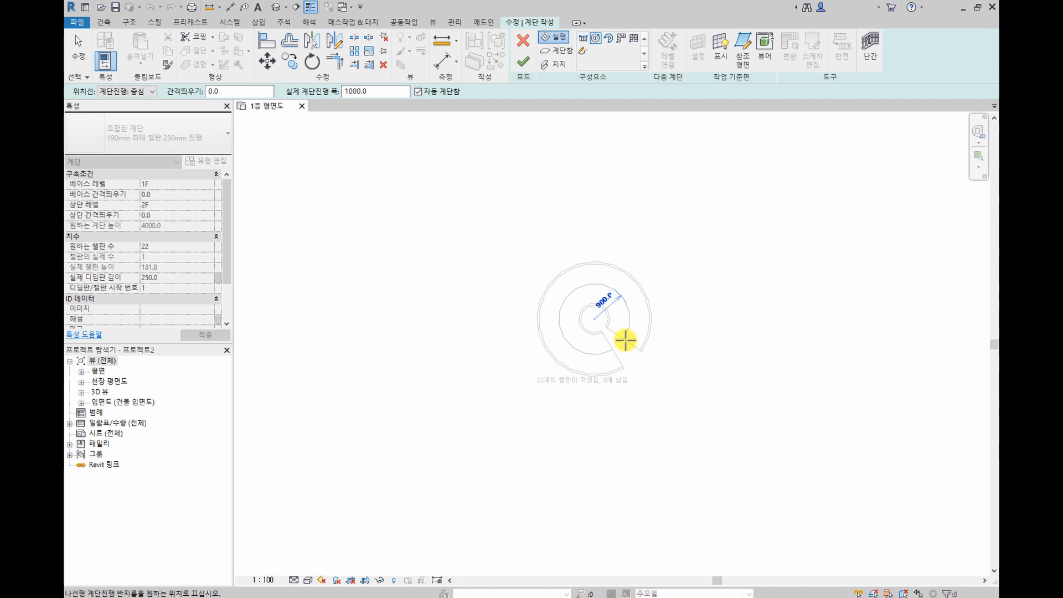
click(626, 339)
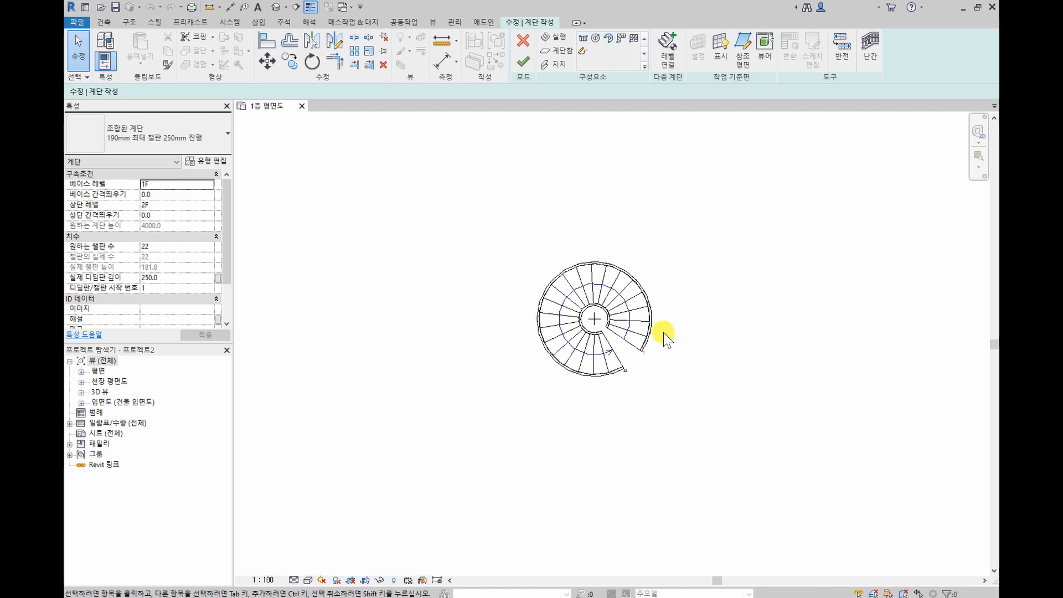
Set the stair's railing type to 핸드레일 - 유리패널 브래킷포함, positioned on the treads, and finish the stair.
click(869, 55)
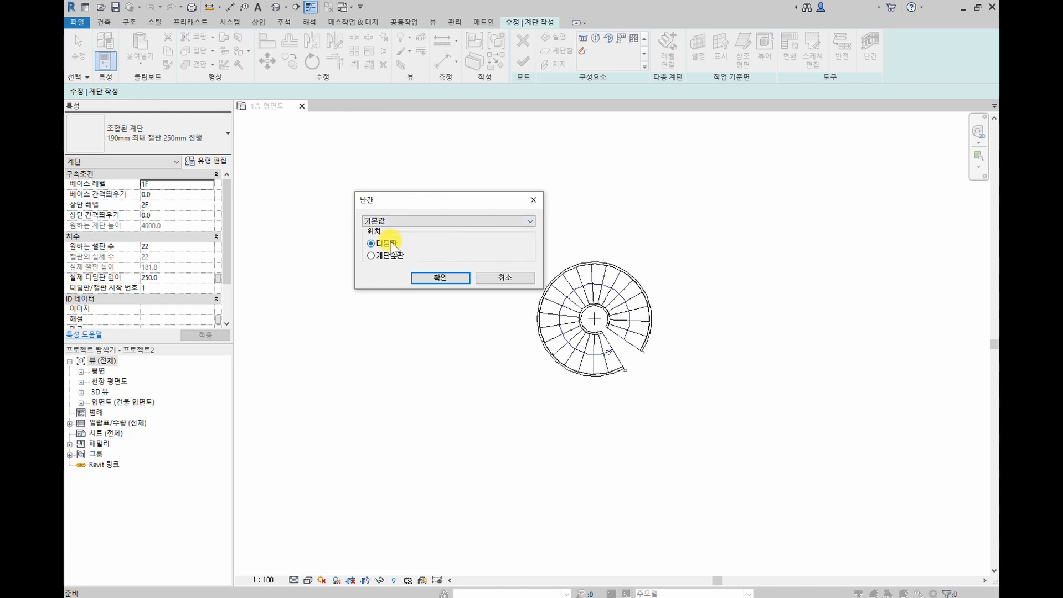
click(522, 221)
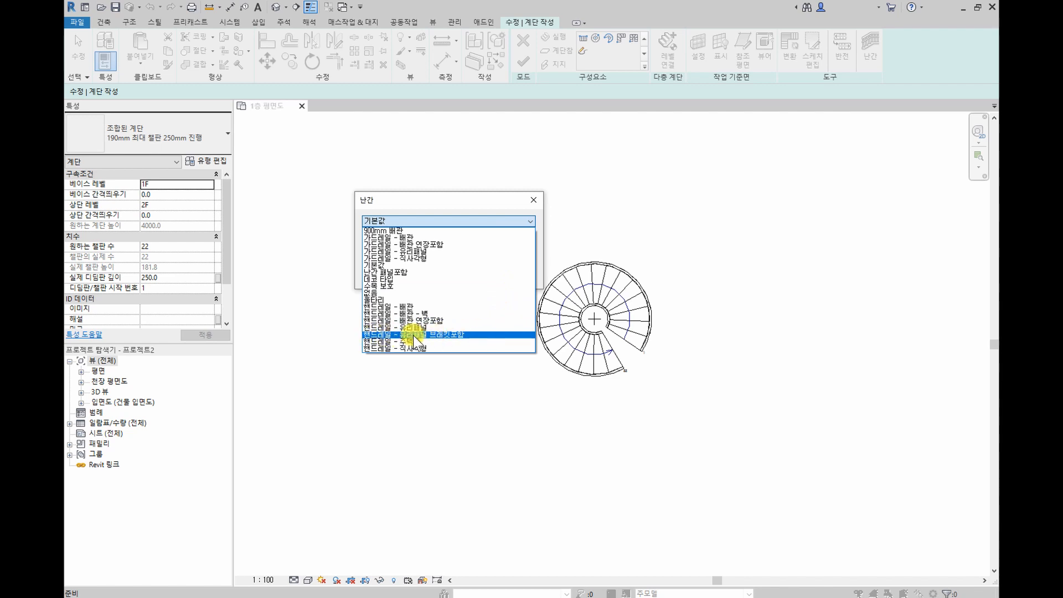
click(454, 335)
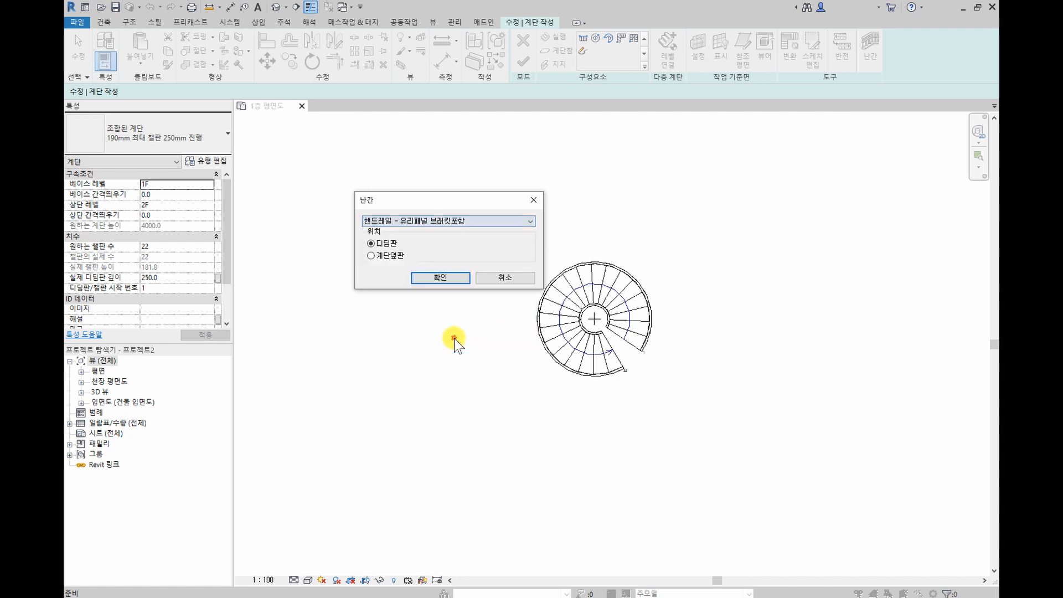
click(446, 276)
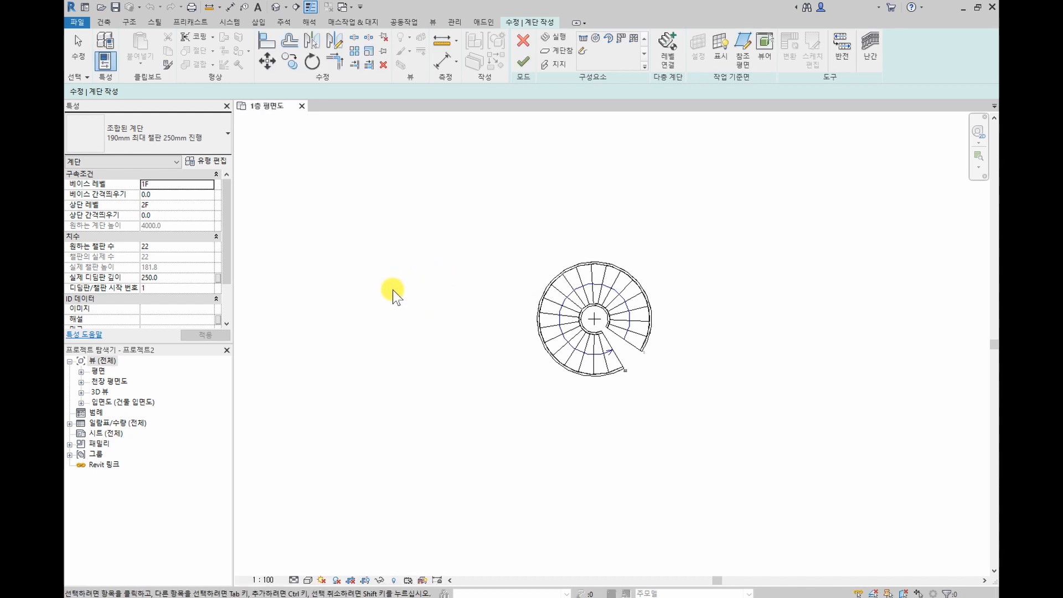
click(524, 62)
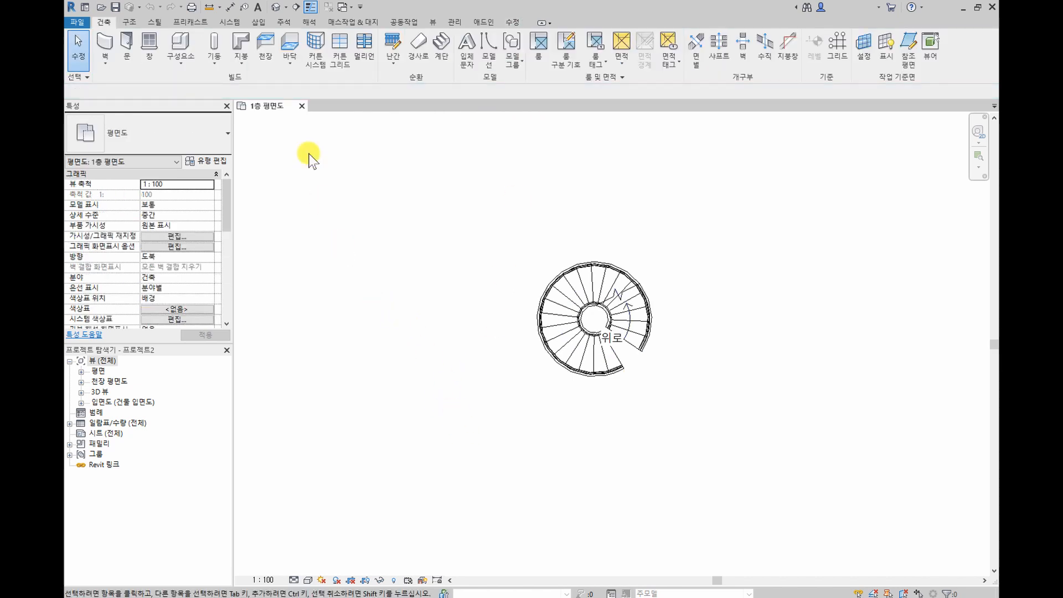
Open the default 3D view of the spiral stair and switch it to a visual style with filled surfaces.
click(275, 7)
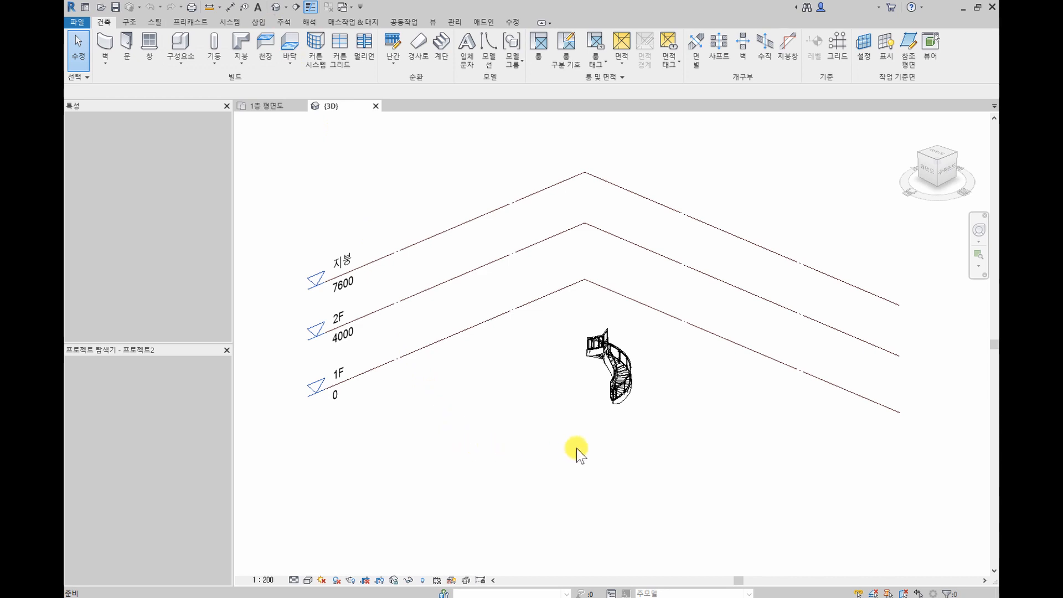
scroll(641, 404, up, 6)
shift+middle_drag(570, 415, 633, 432)
scroll(631, 416, down, 3)
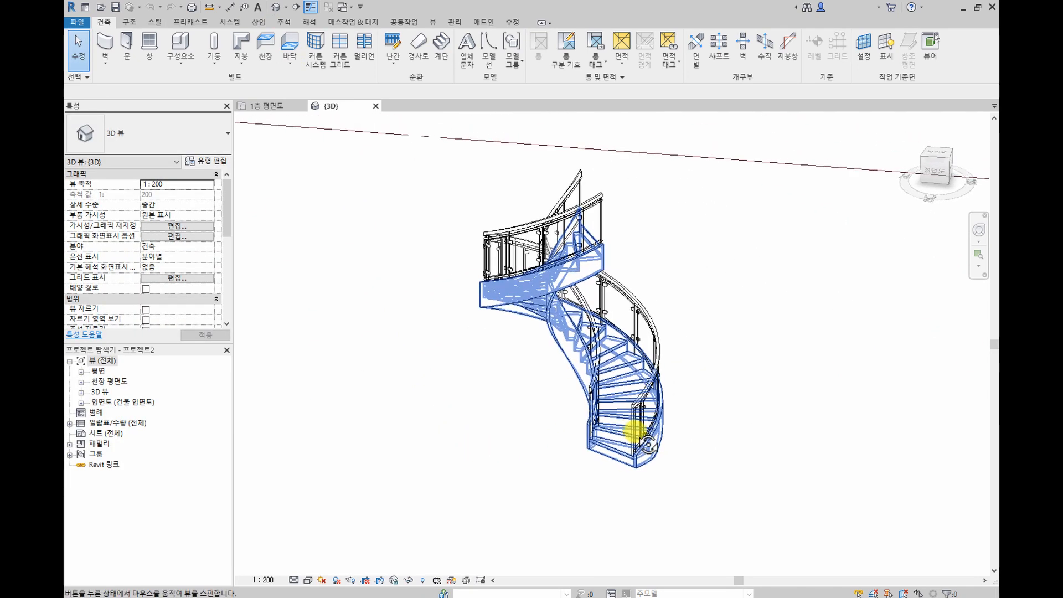
click(308, 579)
click(321, 554)
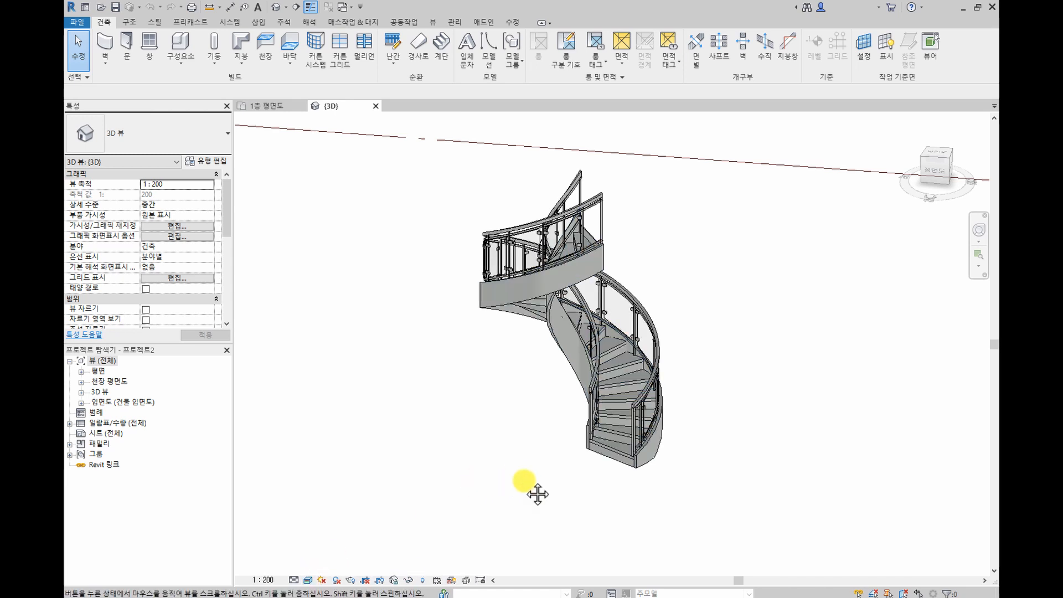
Examine the spiral stair up close, selecting the stair and its outer glass-panel railing in turn.
middle_drag(538, 494, 414, 456)
scroll(419, 490, up, 5)
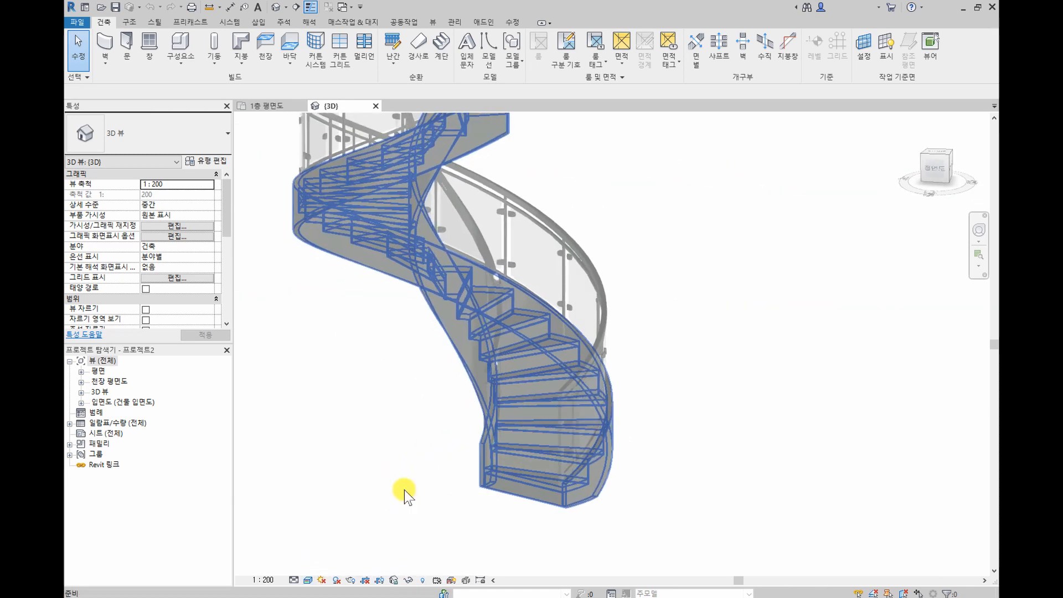
click(497, 363)
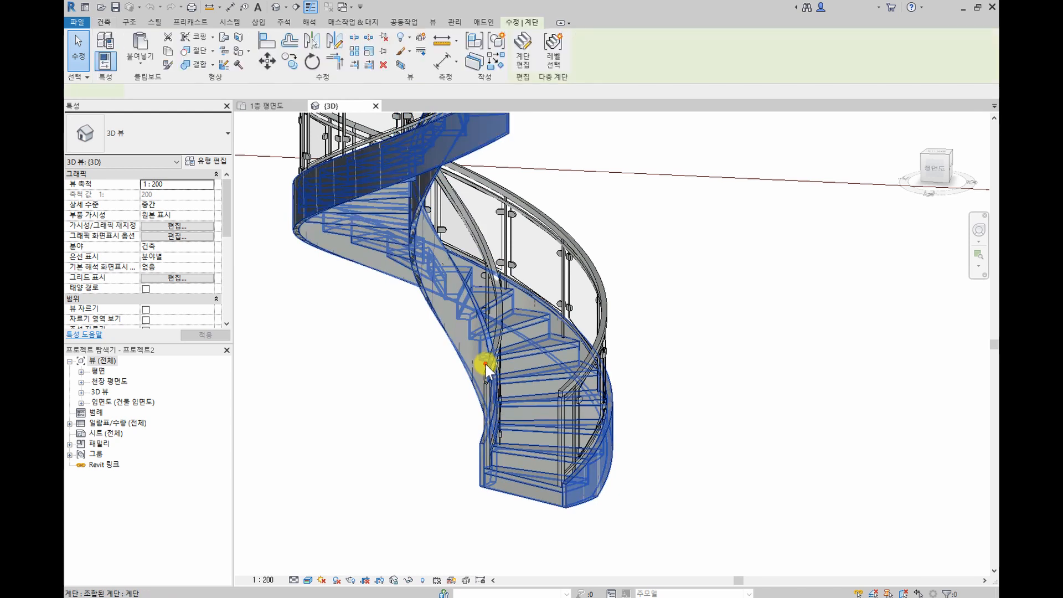
click(599, 293)
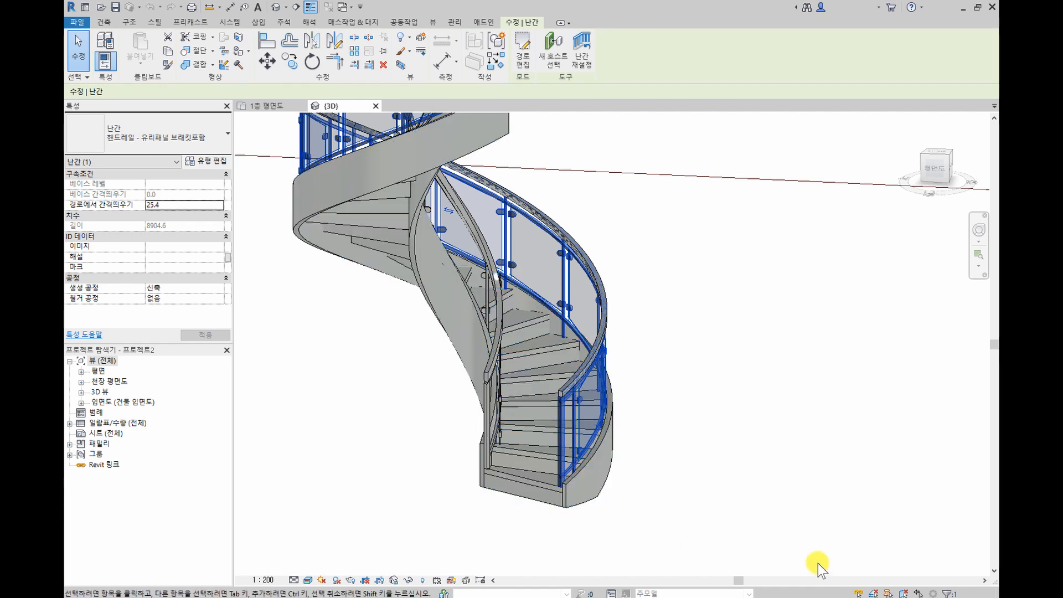
click(809, 547)
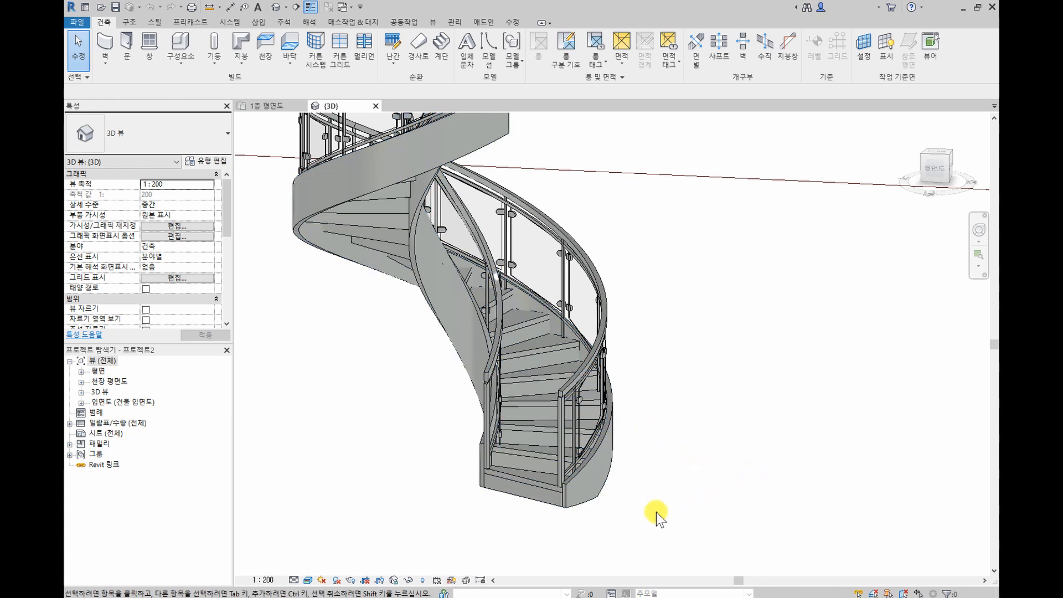
Duplicate the spiral stair's type under the name TEST-1.
click(520, 480)
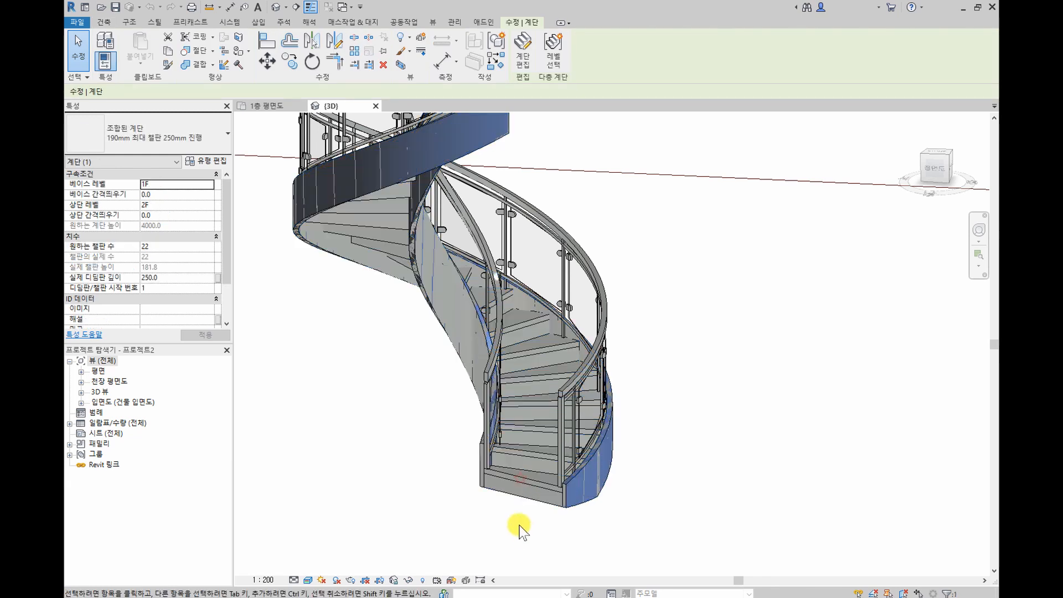
click(208, 161)
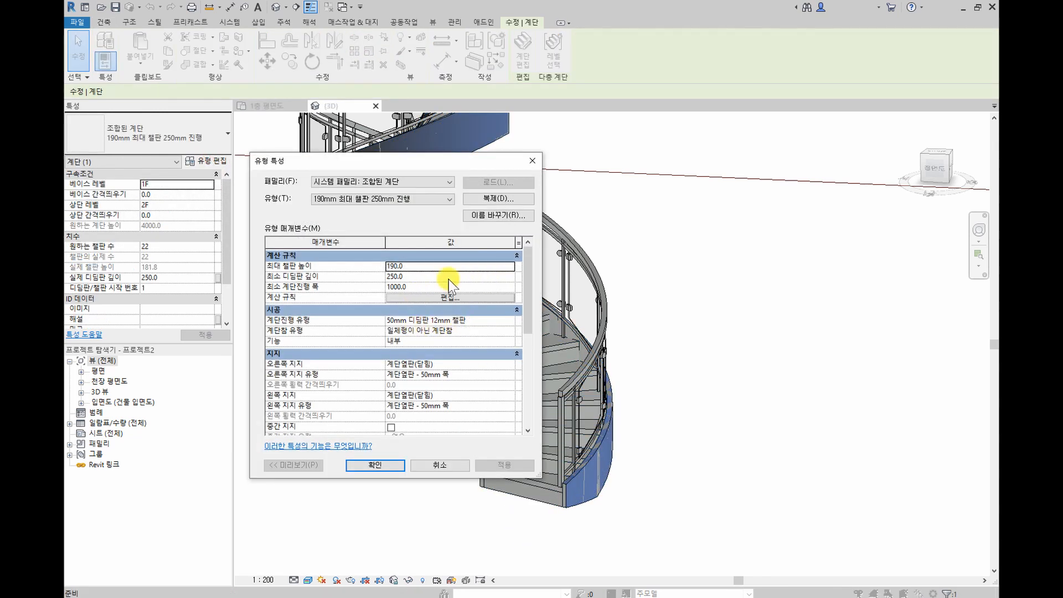
click(501, 199)
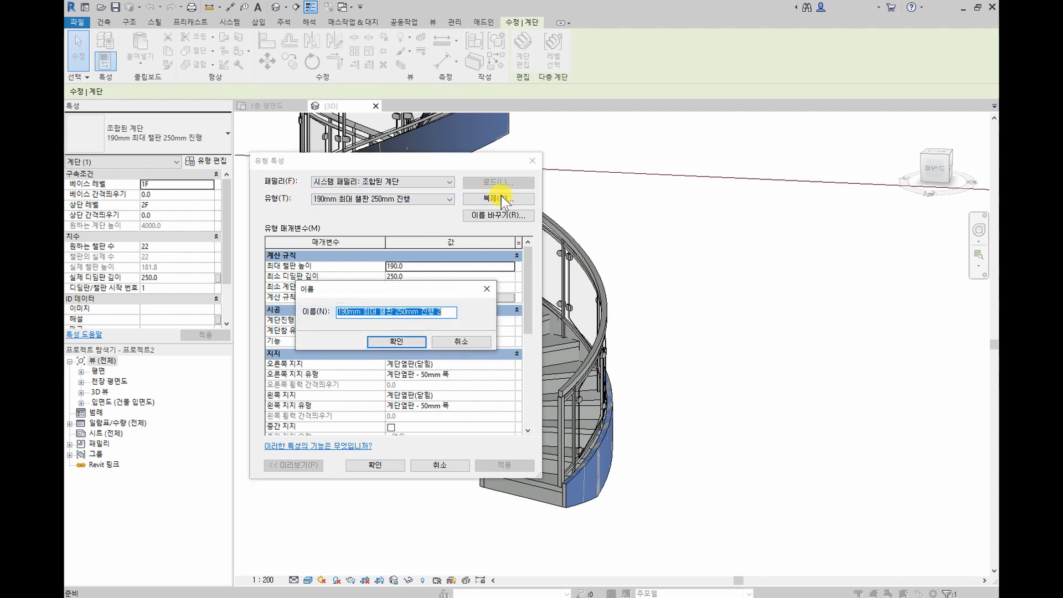
text(T)
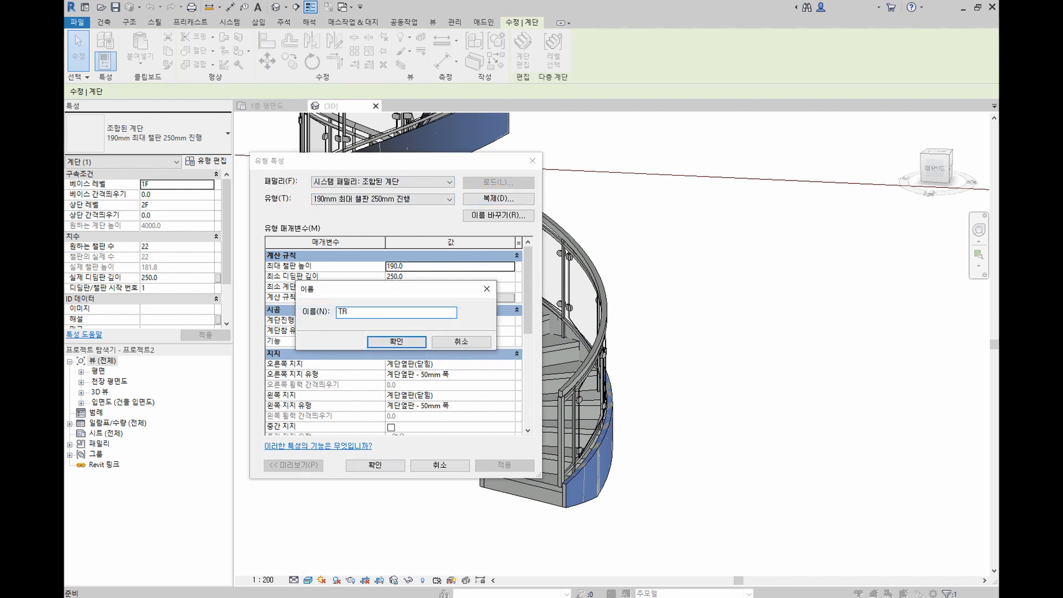
text(EST-1)
click(403, 340)
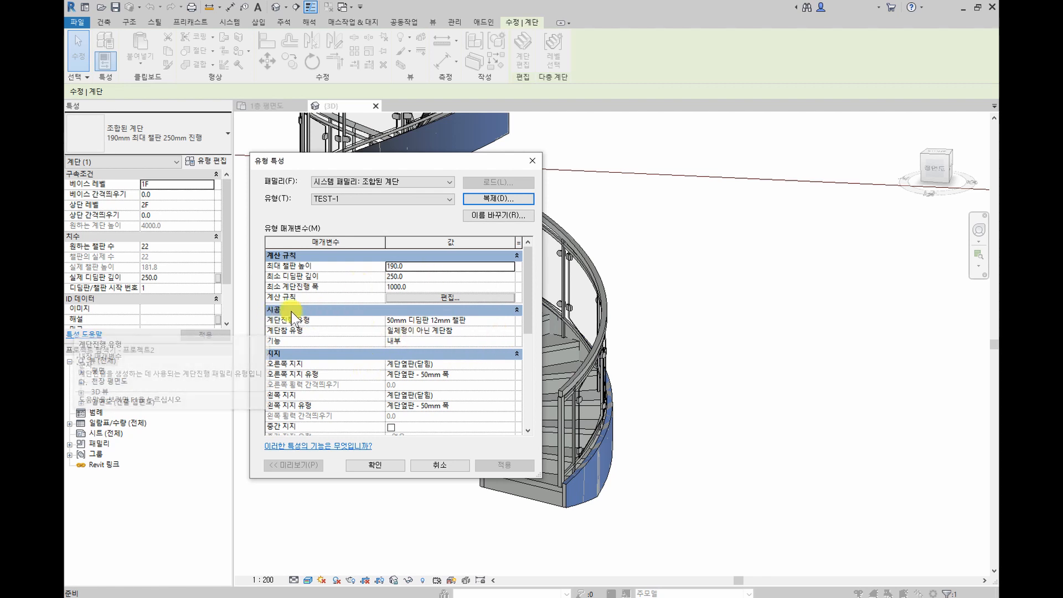
Open the run type of the TEST-1 stair for editing and duplicate it as TEST-1.
click(507, 318)
click(510, 321)
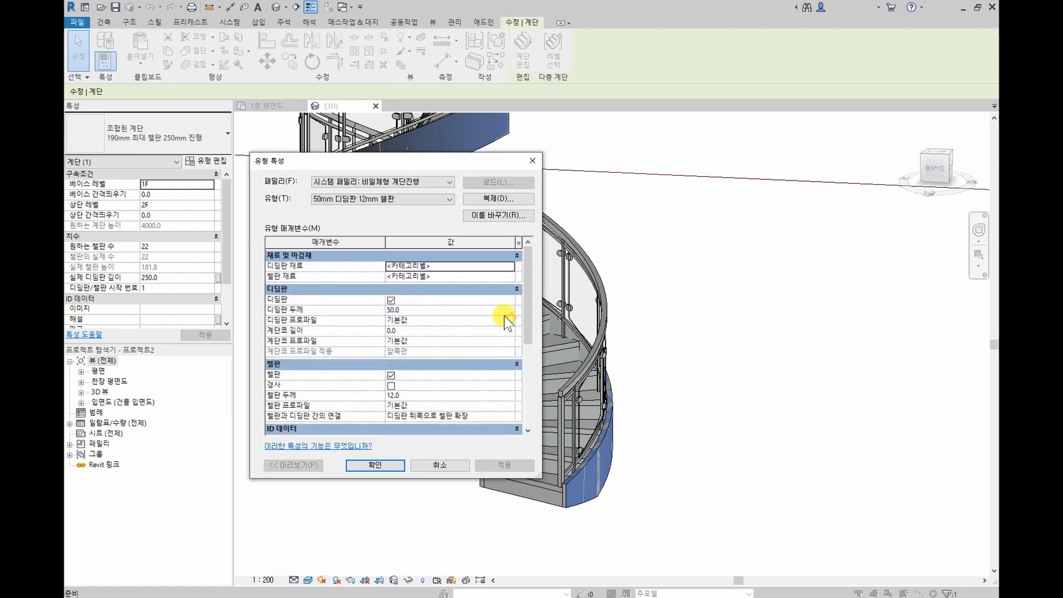
click(506, 194)
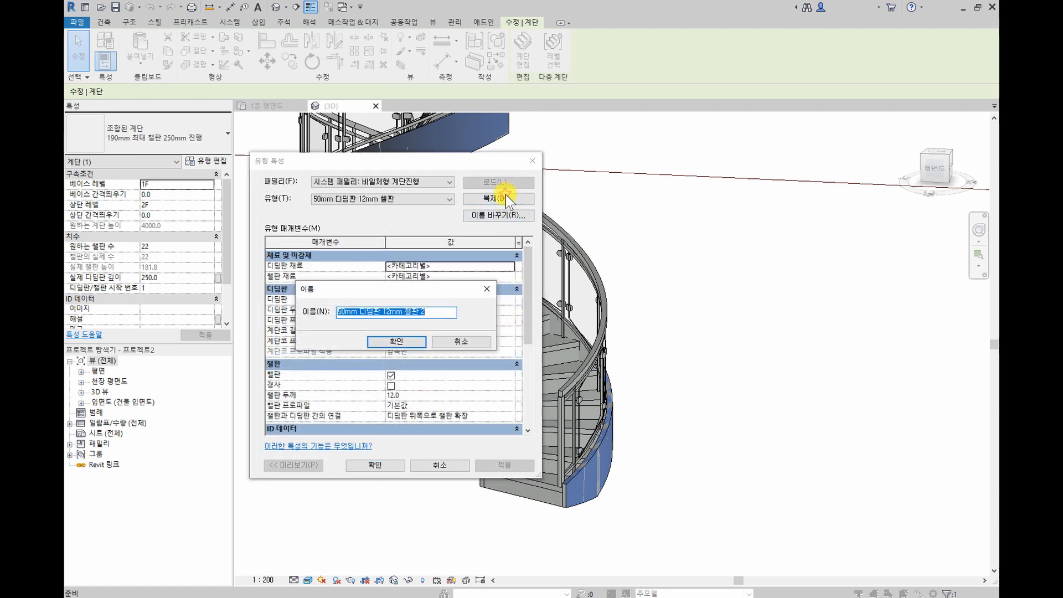
text(TEST)
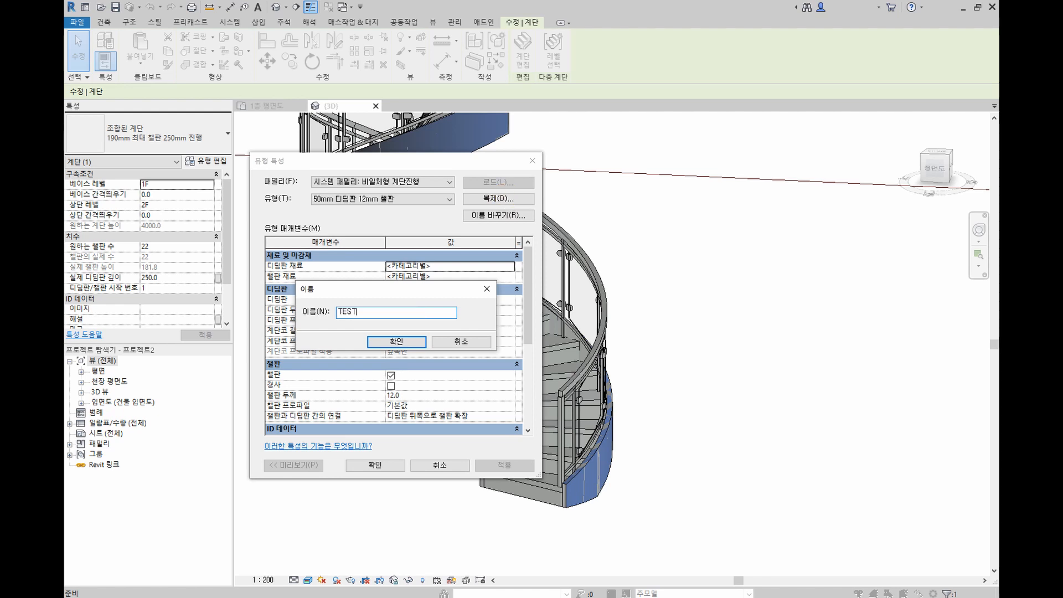
text(-1)
key(Return)
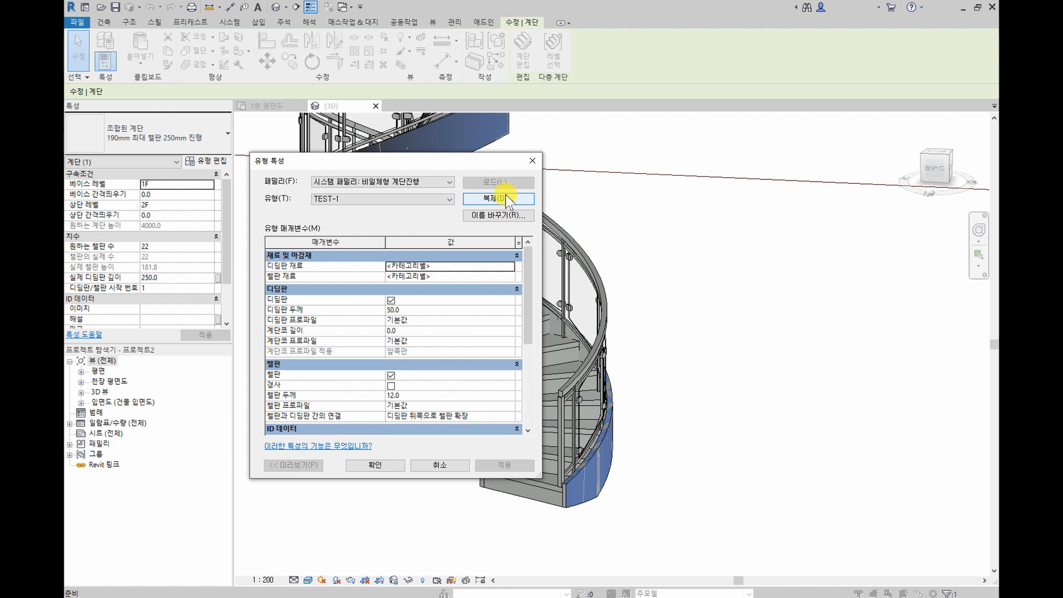
Search the material library for 나무 and assign 단풍나무 - 반광택 as the run type's tread material.
drag(445, 165, 747, 165)
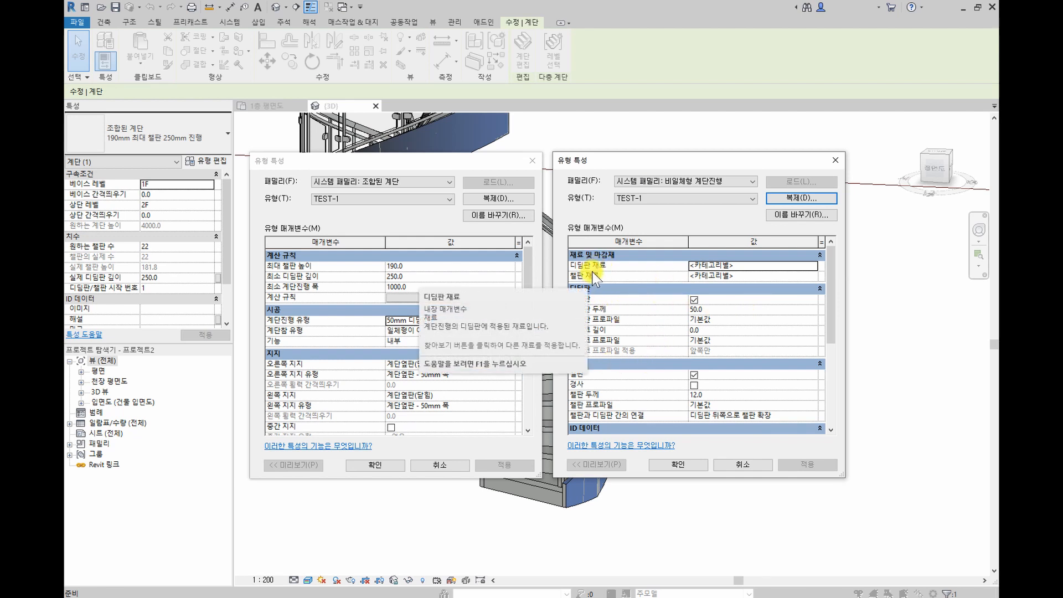
click(815, 267)
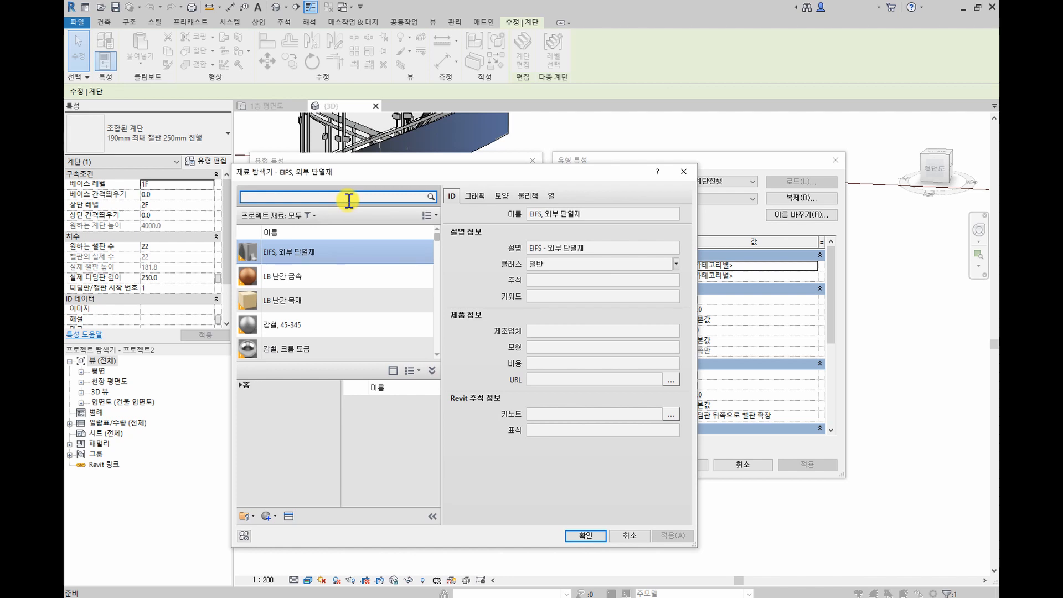
text(ㅁ)
text(나무)
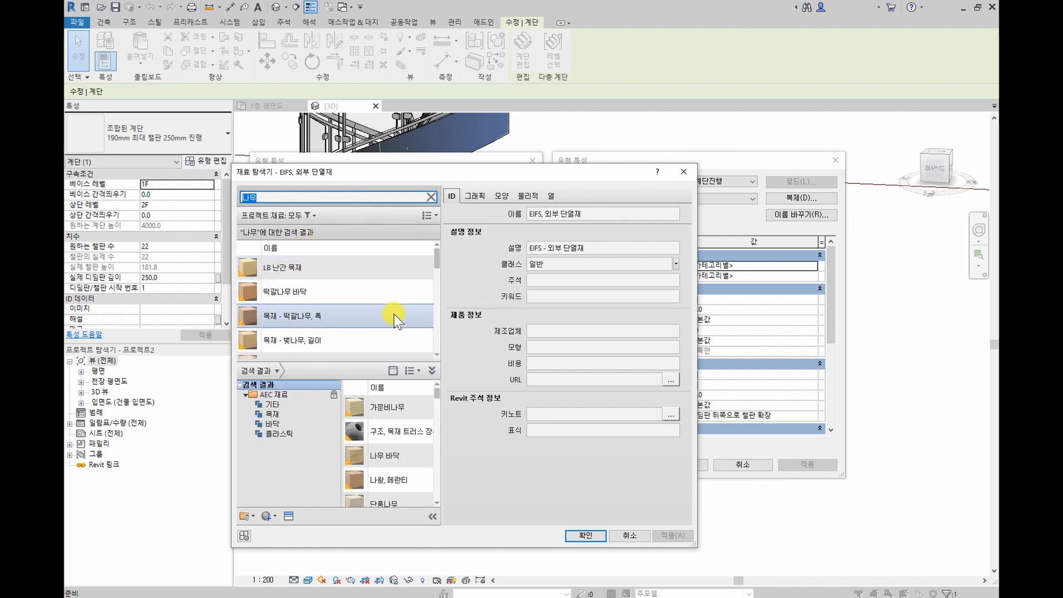
scroll(394, 314, down, 1)
scroll(430, 498, down, 2)
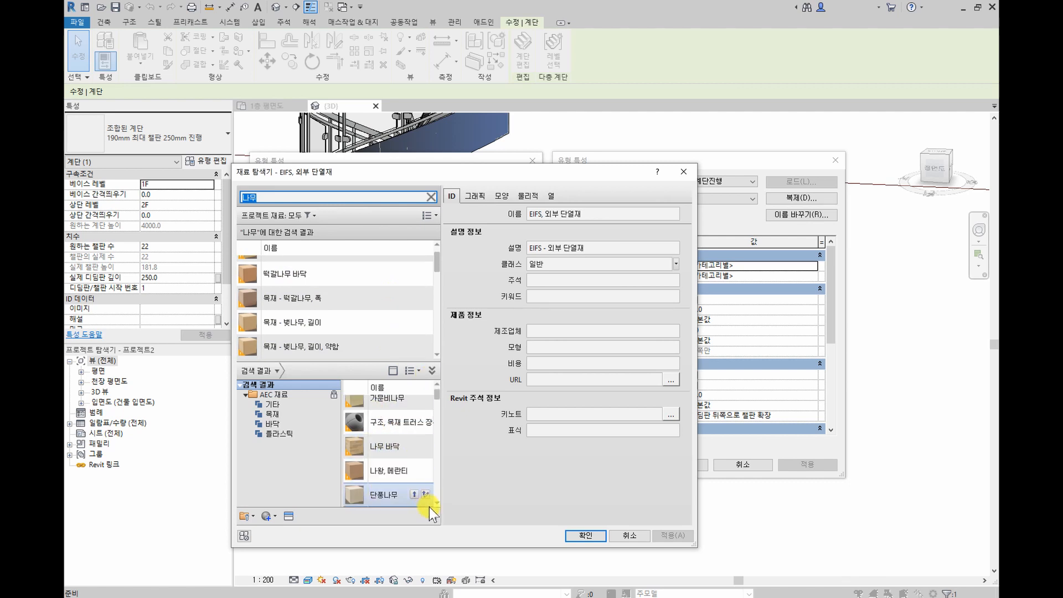
click(436, 504)
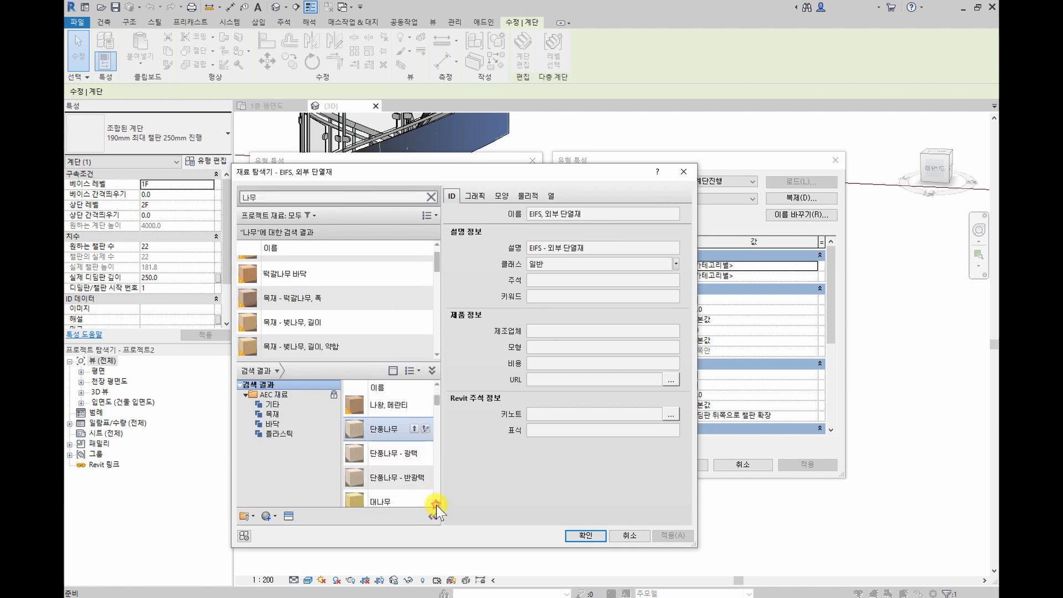
click(436, 505)
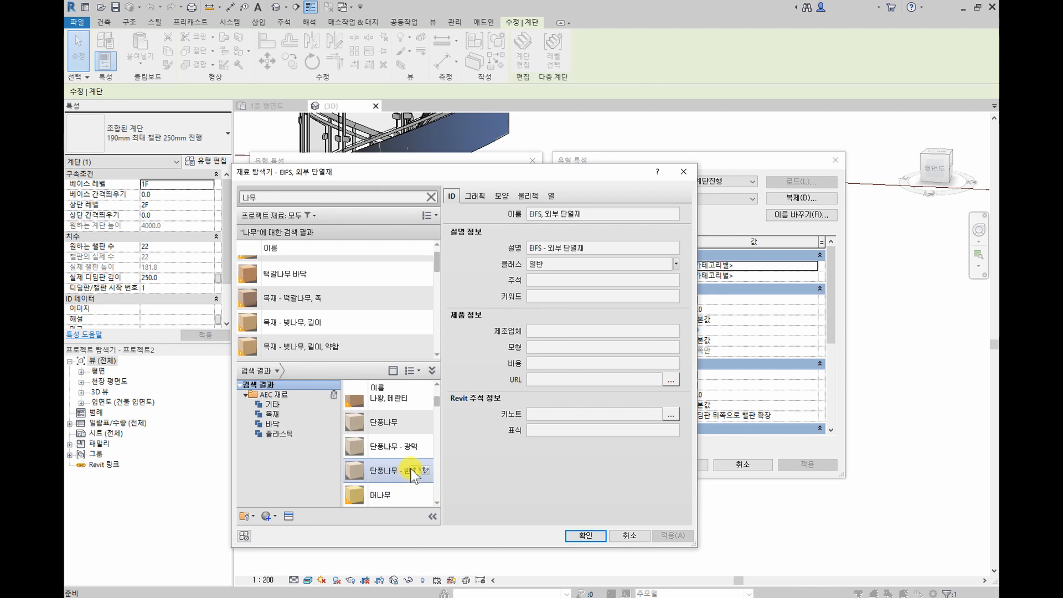
click(425, 470)
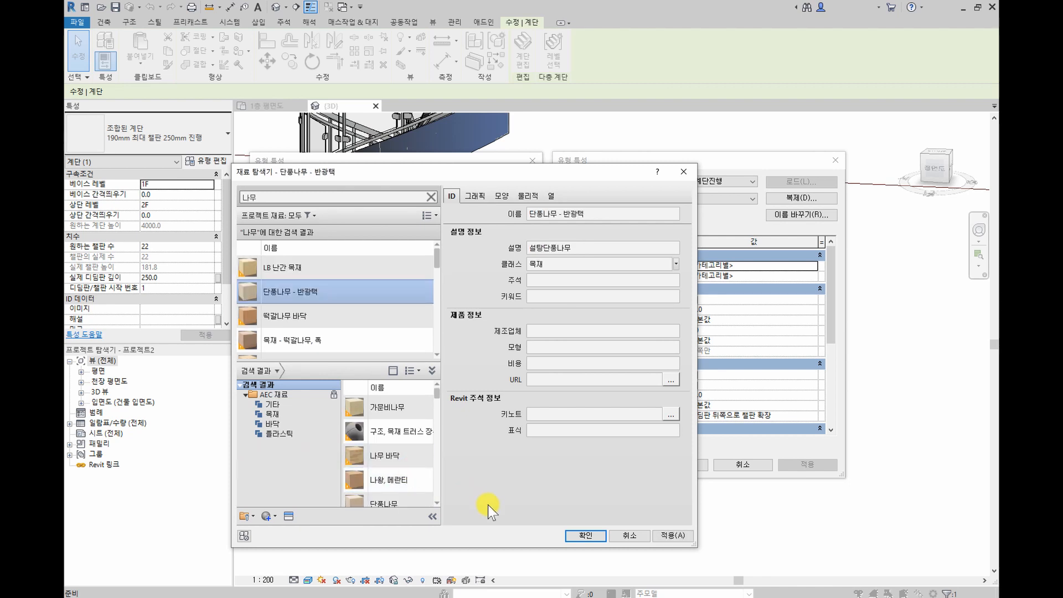
click(578, 535)
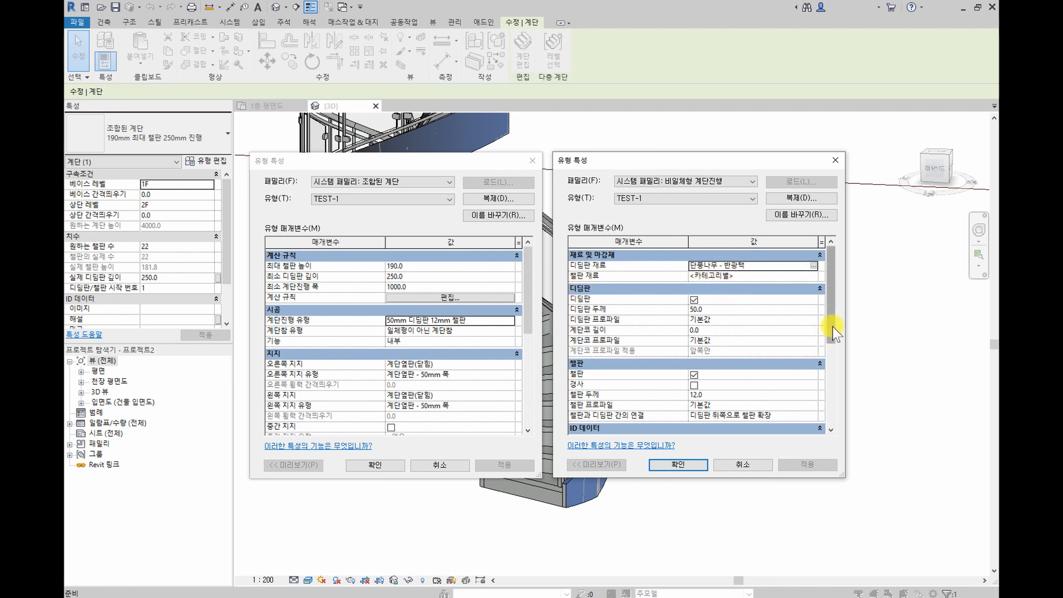
drag(831, 329, 831, 350)
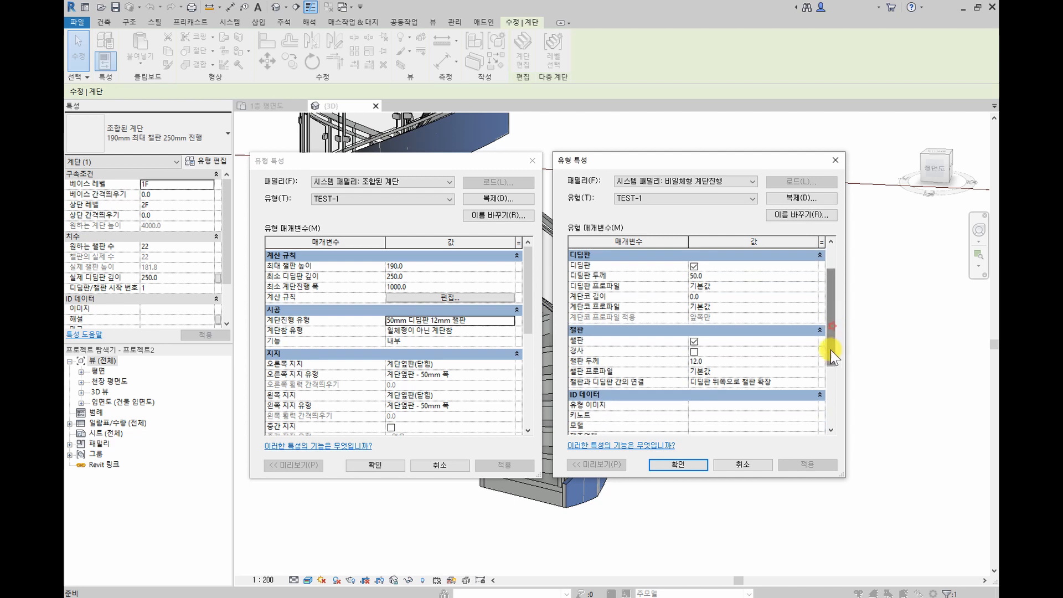
Turn off the risers in the TEST-1 run type and apply the run and stair type changes to the stair.
click(694, 343)
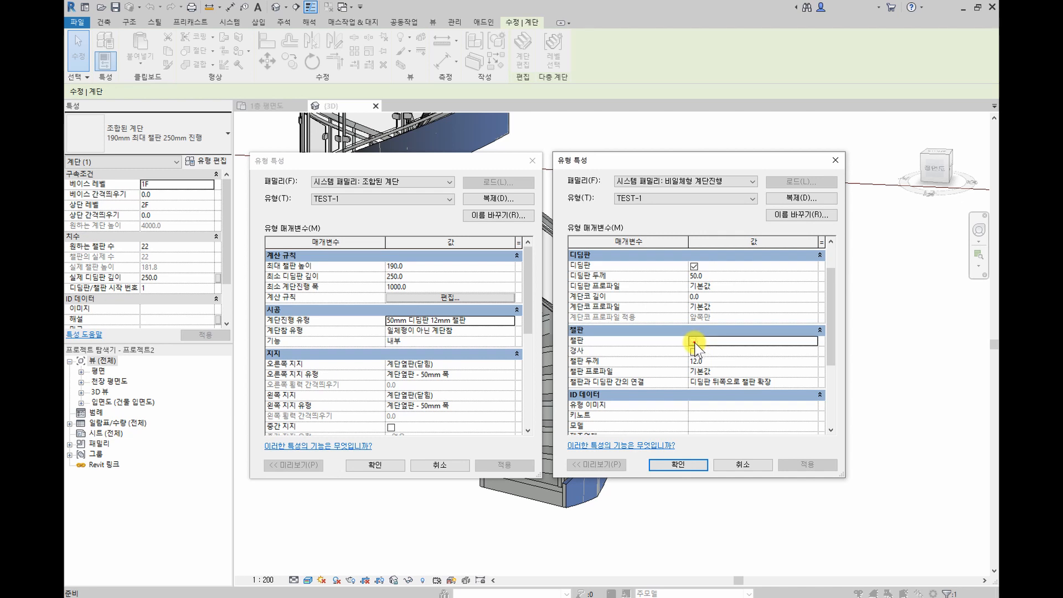
click(686, 467)
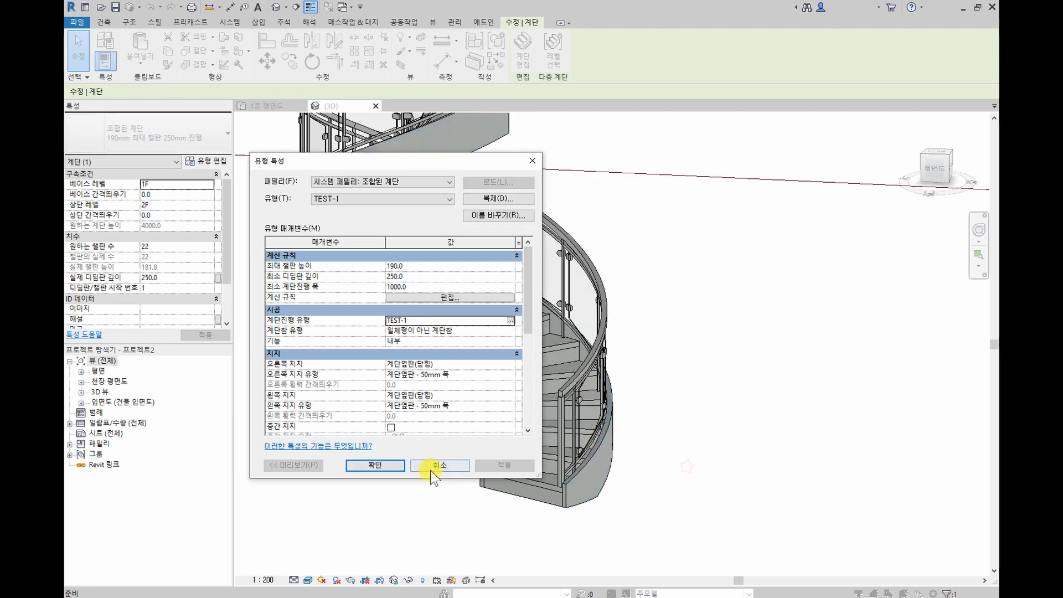
click(374, 470)
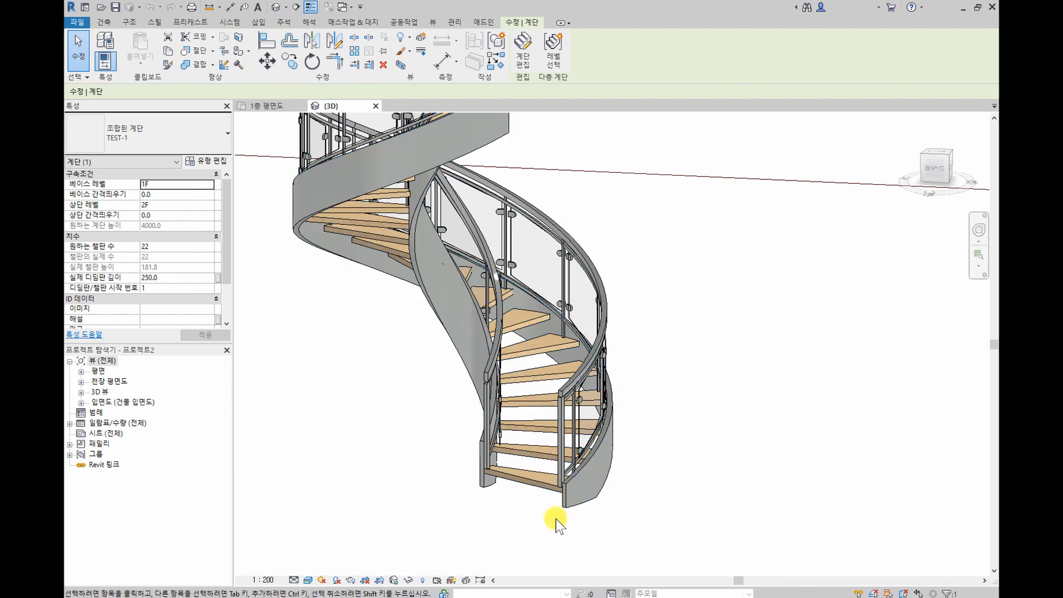
click(508, 530)
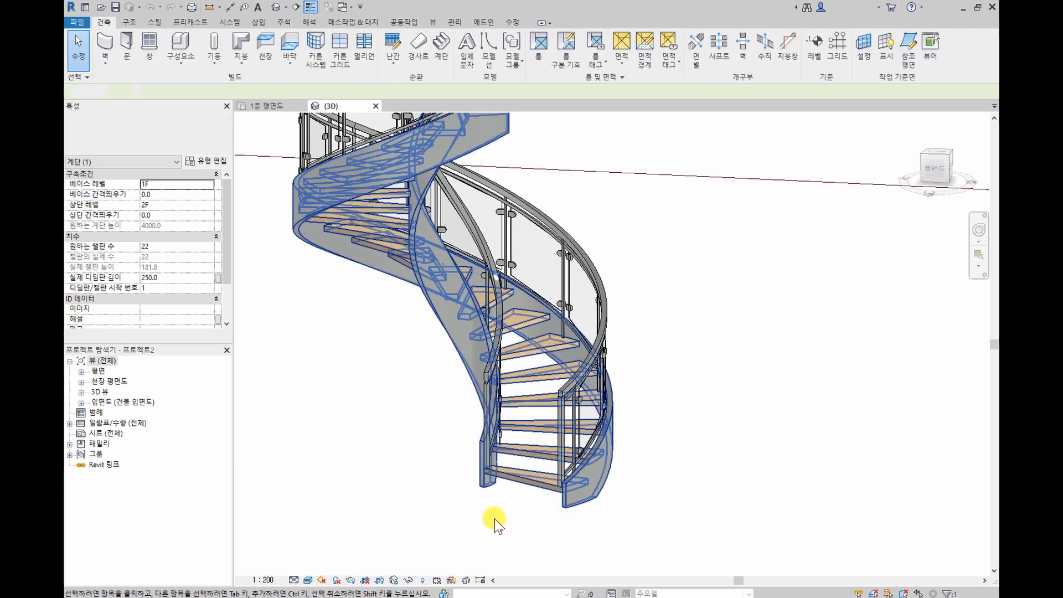
Select the stair and inspect the type properties of its right support's 50 mm wide stringer.
click(547, 487)
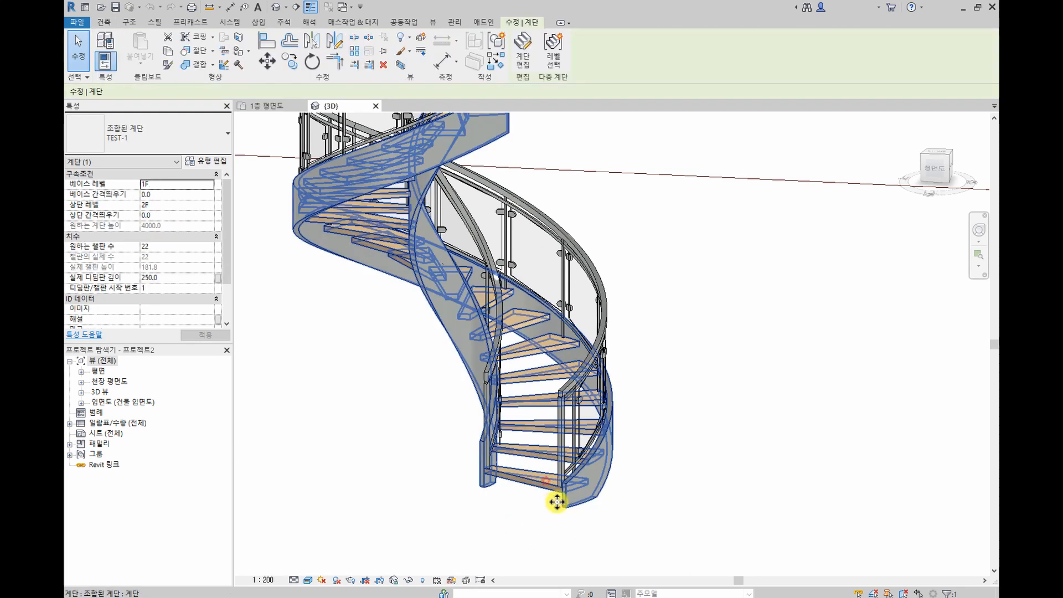
click(214, 162)
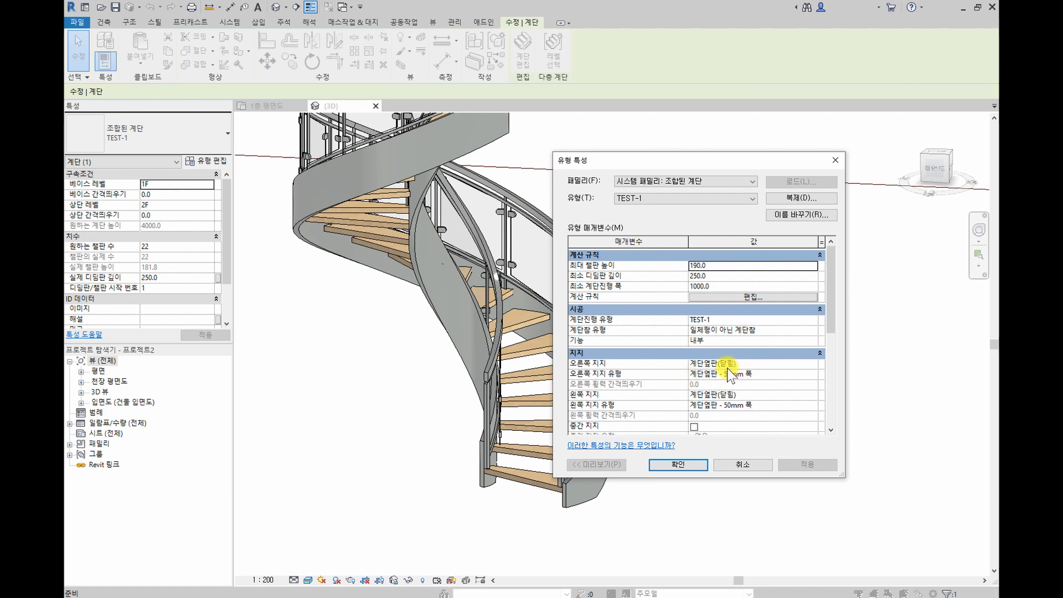
click(812, 374)
click(813, 374)
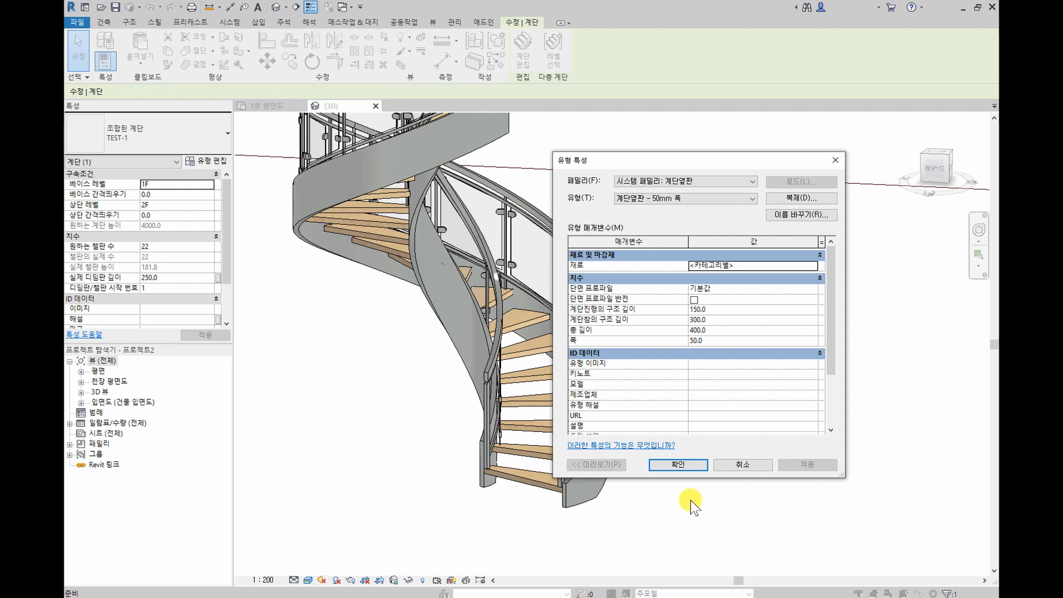
click(679, 464)
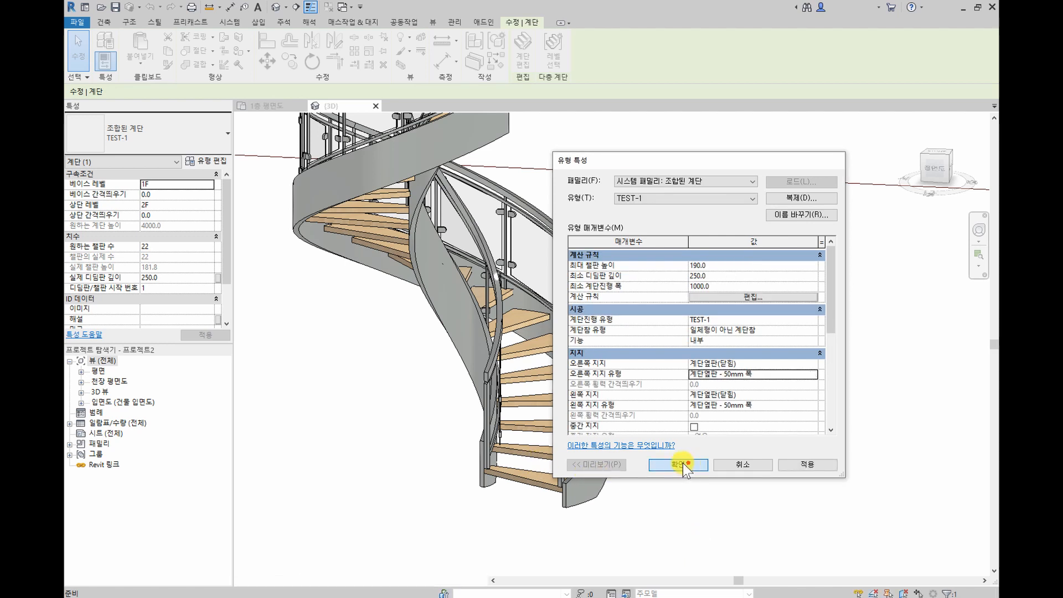
click(682, 464)
click(366, 407)
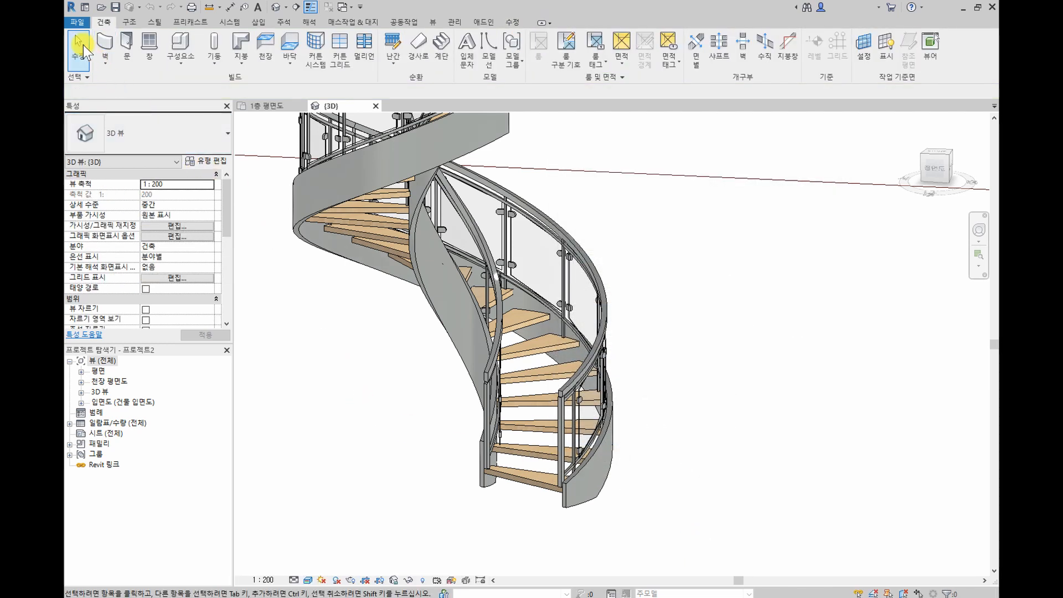
Create a new family from the 미터법 프로파일.rft template.
click(78, 23)
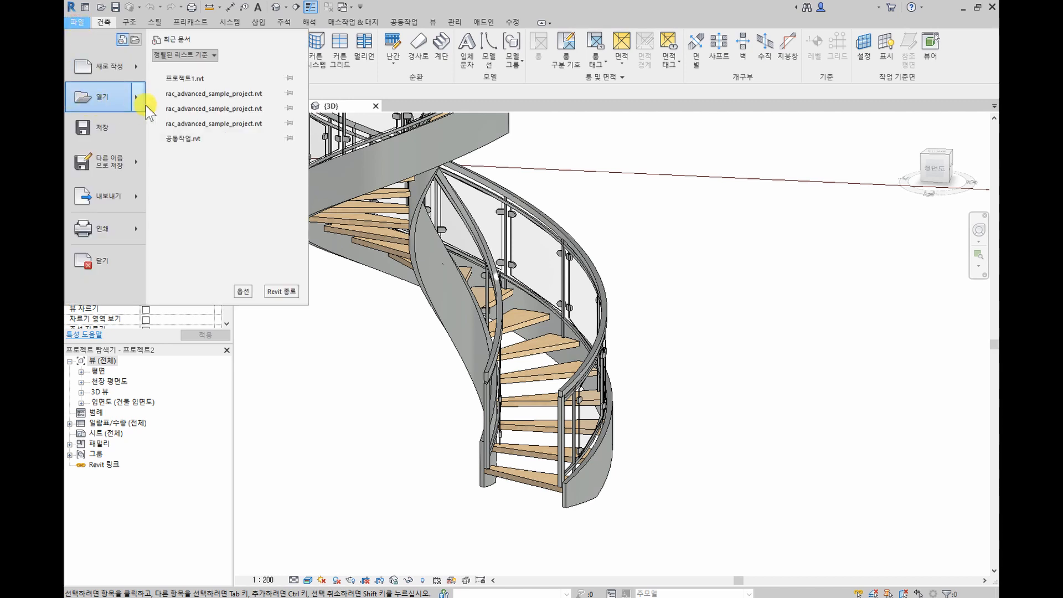
mouse_move(137, 69)
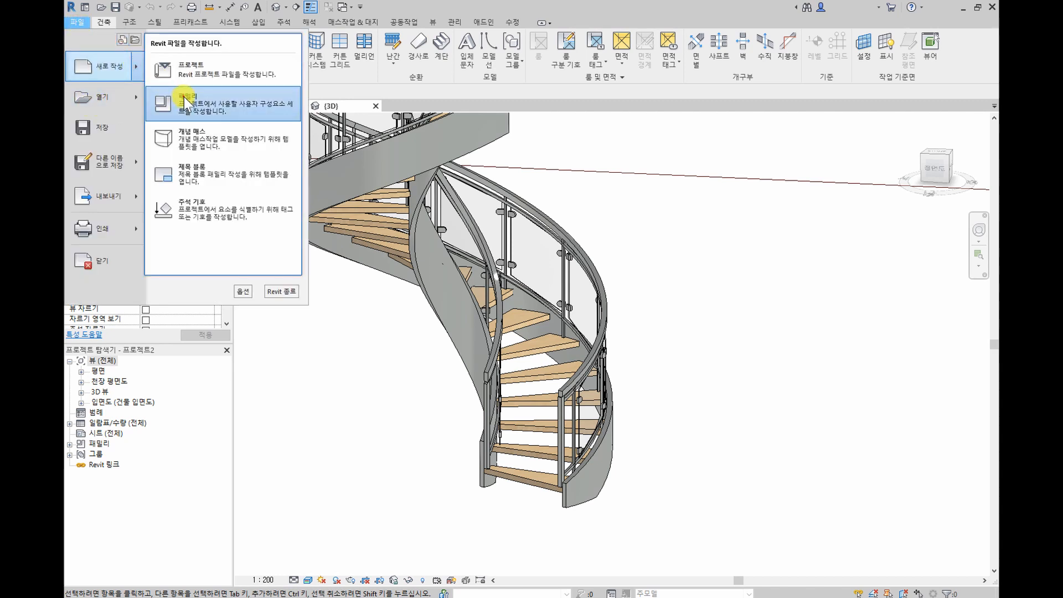
click(183, 99)
scroll(490, 299, down, 5)
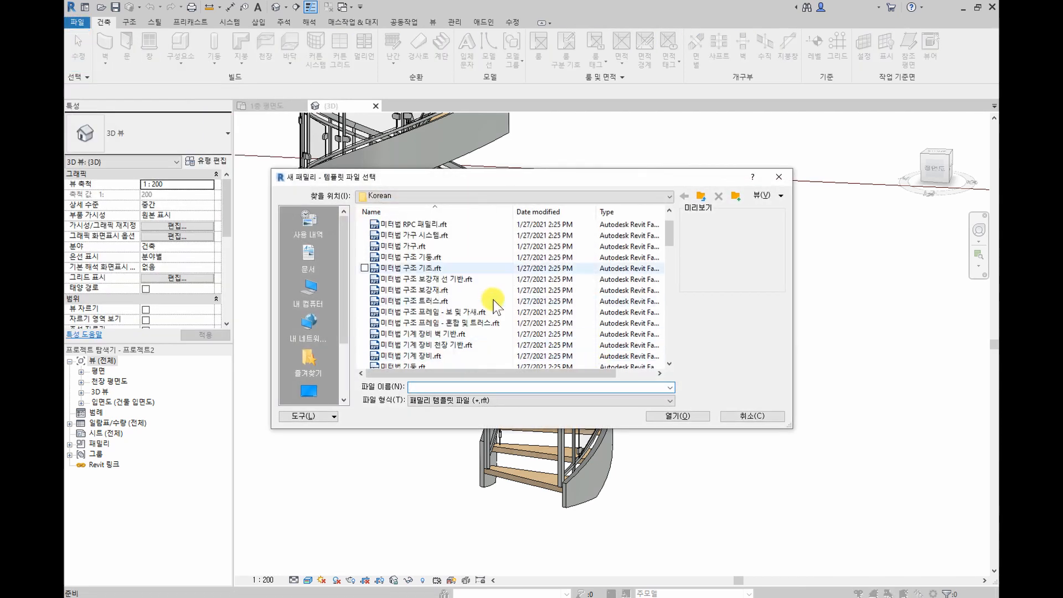
scroll(495, 301, down, 6)
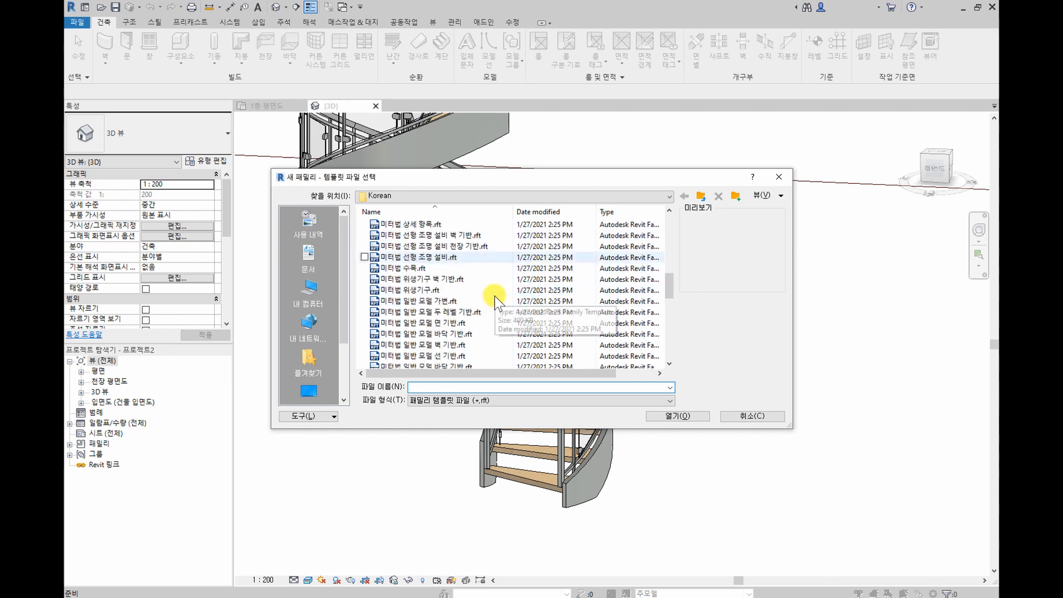
scroll(487, 302, down, 8)
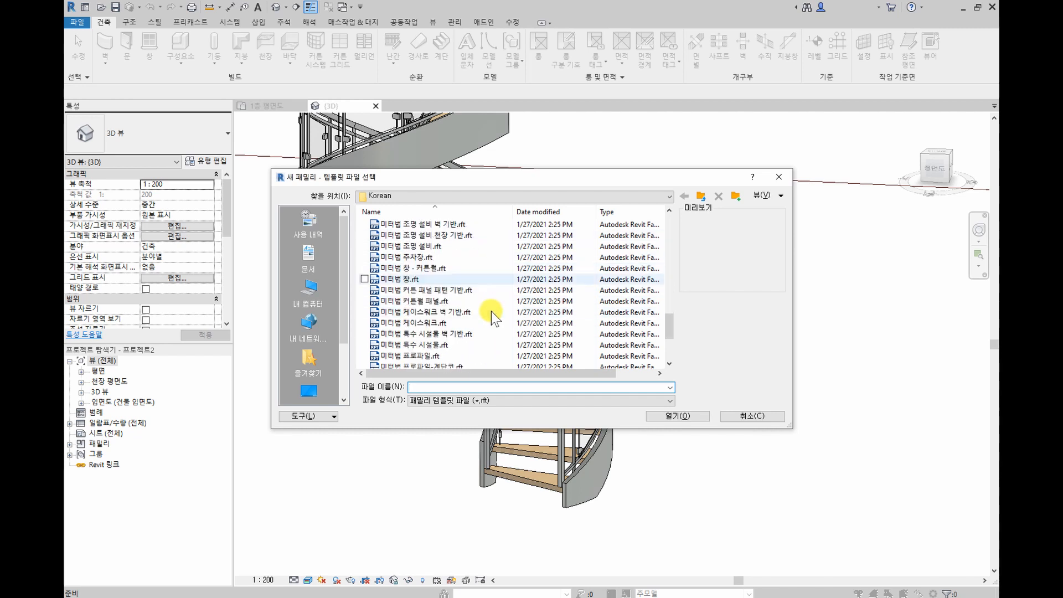
click(467, 291)
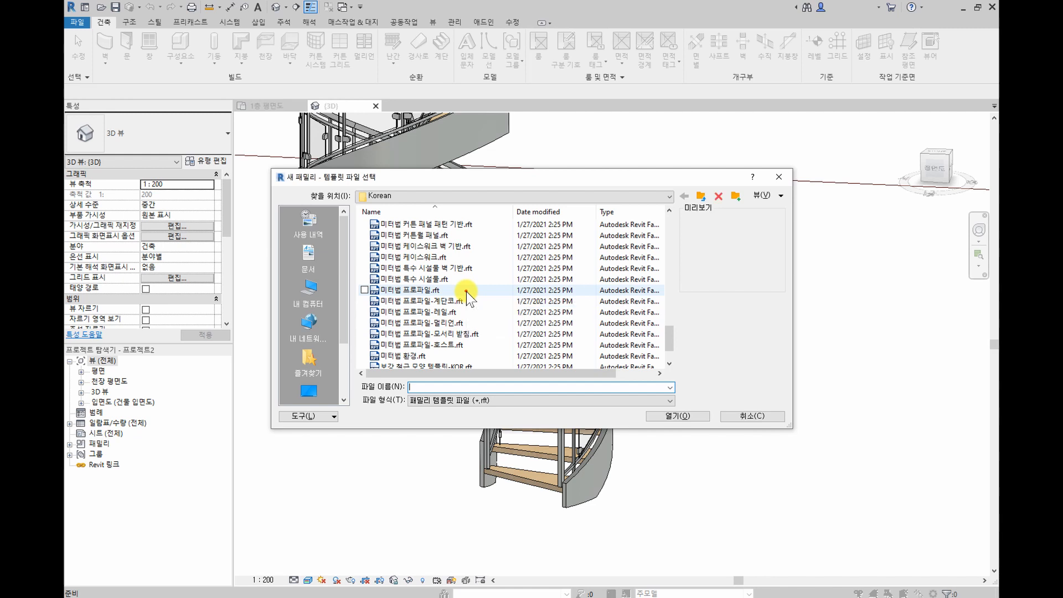
click(678, 416)
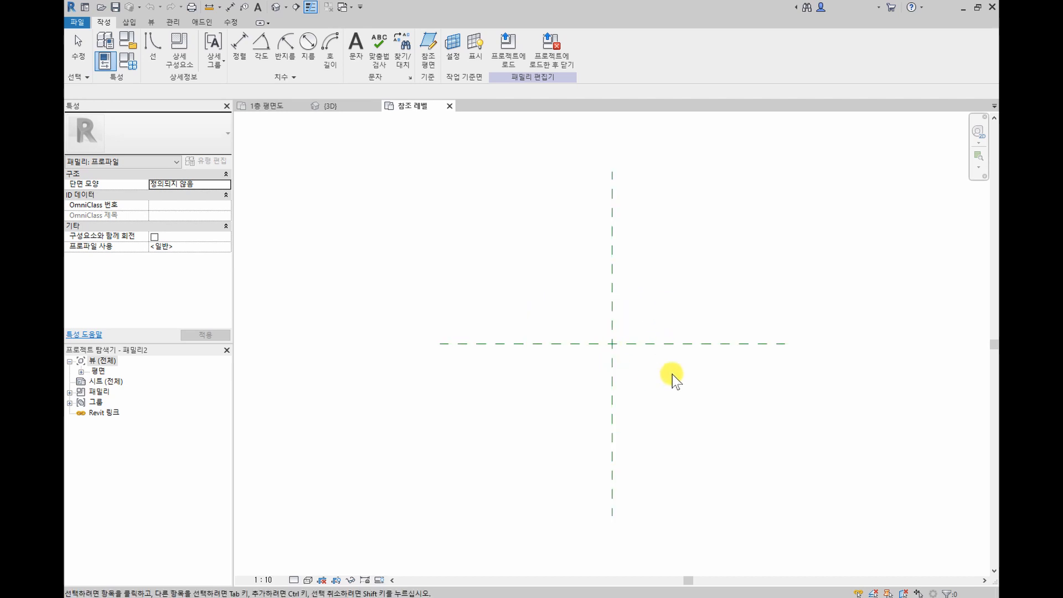
Add a horizontal reference plane 150 mm above the central horizontal plane.
mouse_move(641, 325)
middle_down()
mouse_move(541, 318)
mouse_move(553, 318)
middle_up()
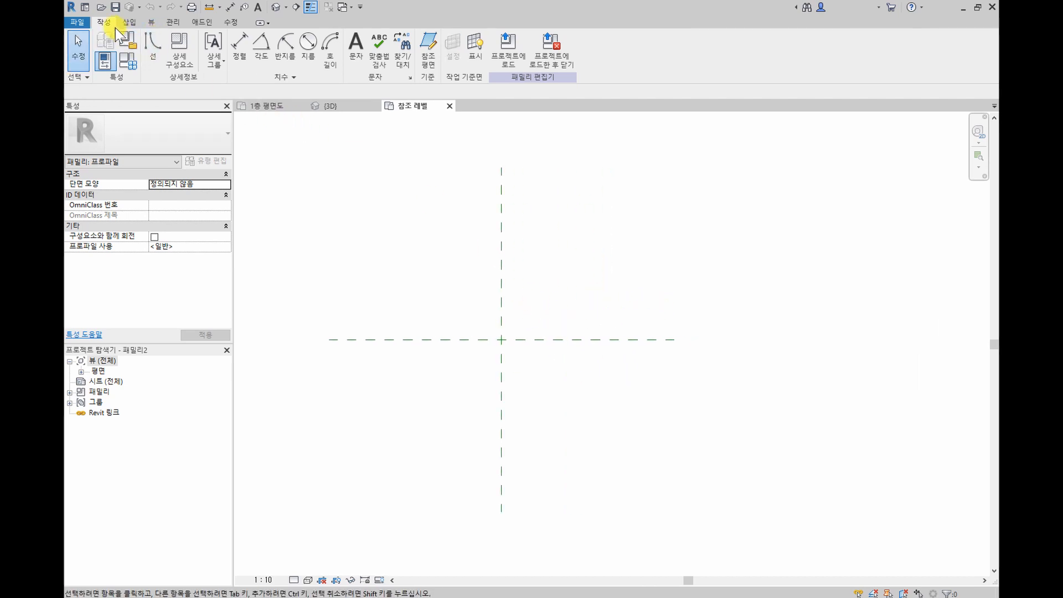
click(428, 50)
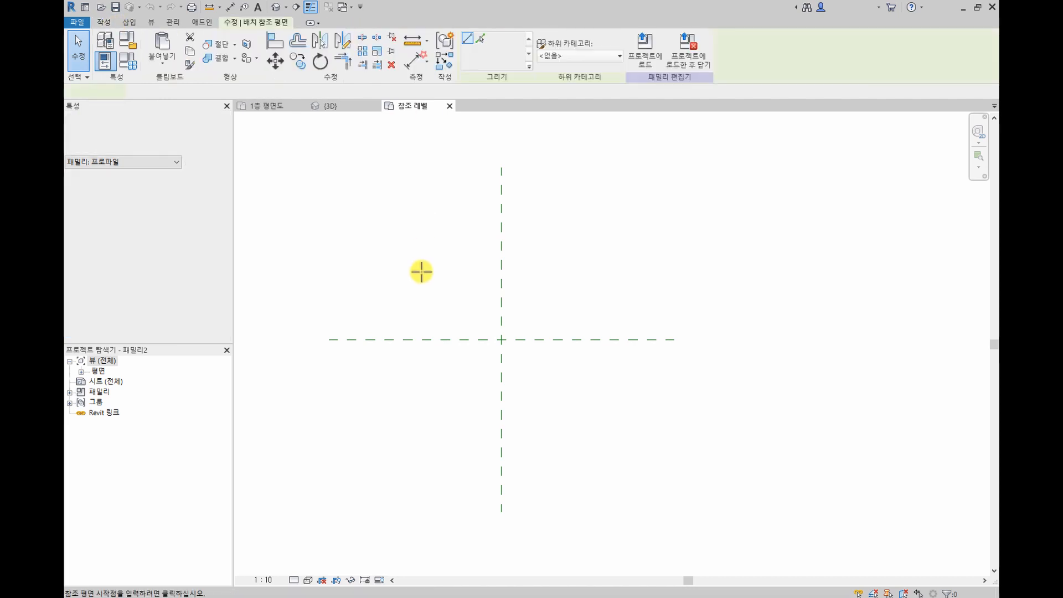
click(374, 281)
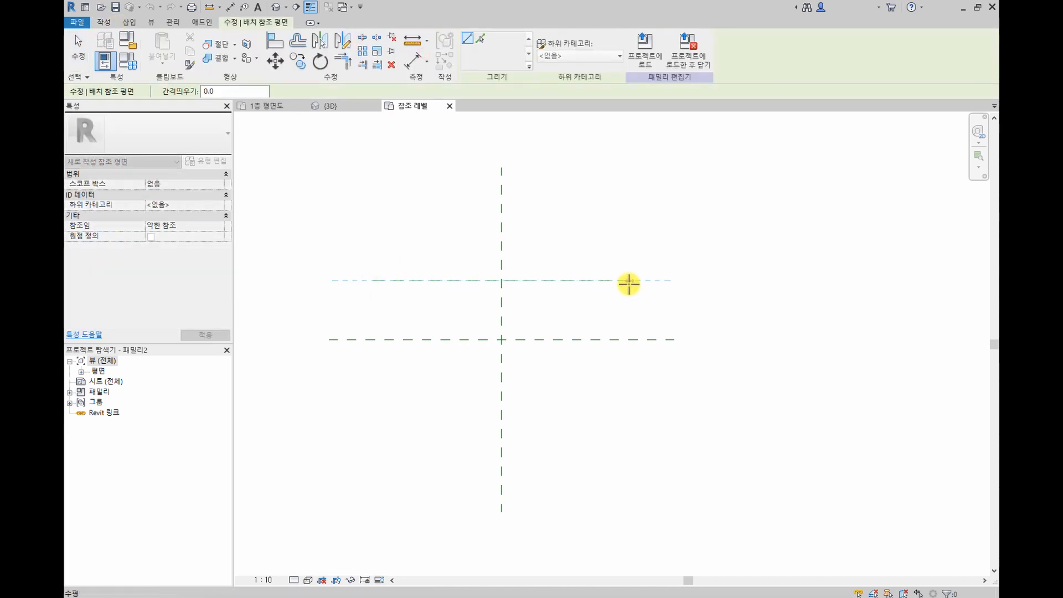
click(629, 281)
click(416, 311)
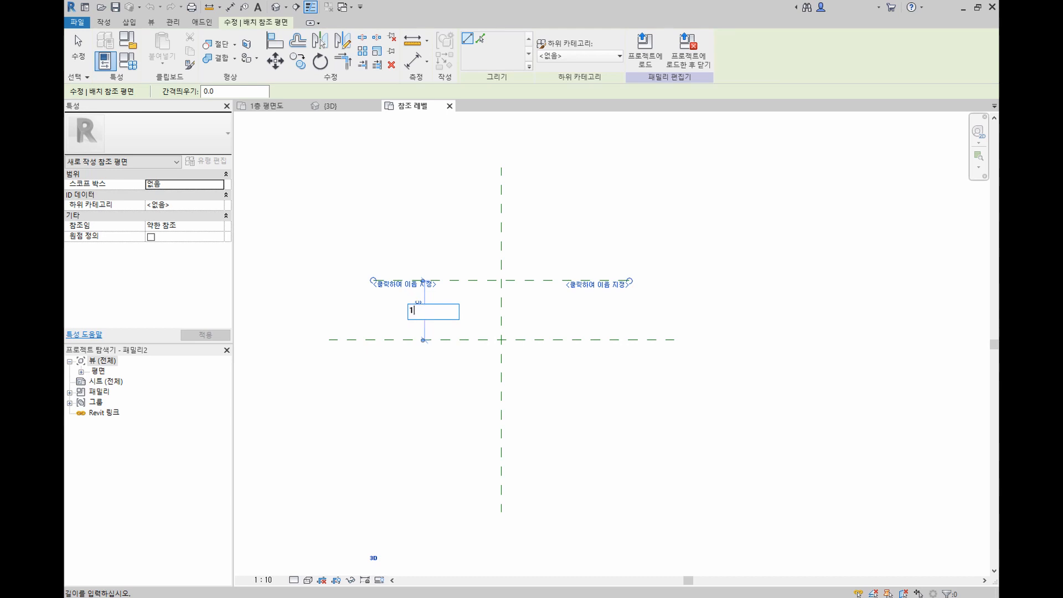
text(150)
key(Return)
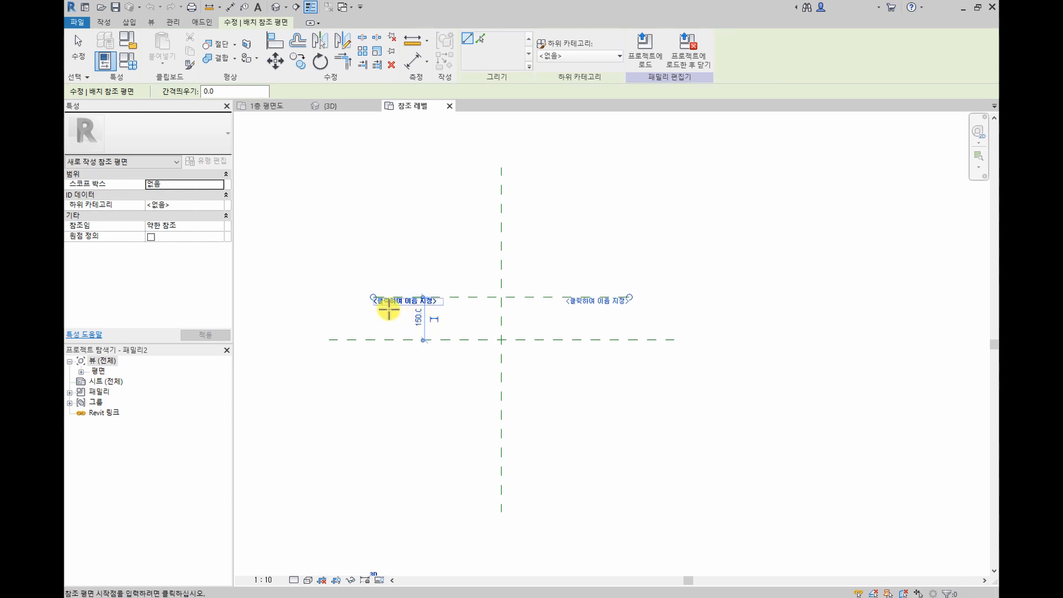
key(Escape)
key(Escape)
Mirror the new reference plane about the central horizontal plane.
click(456, 299)
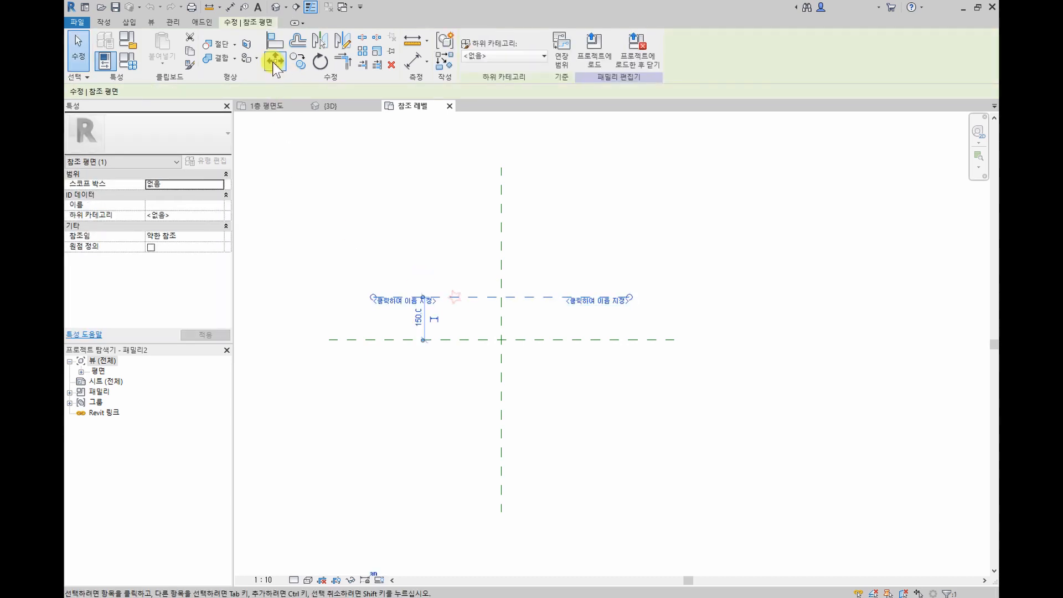
click(320, 40)
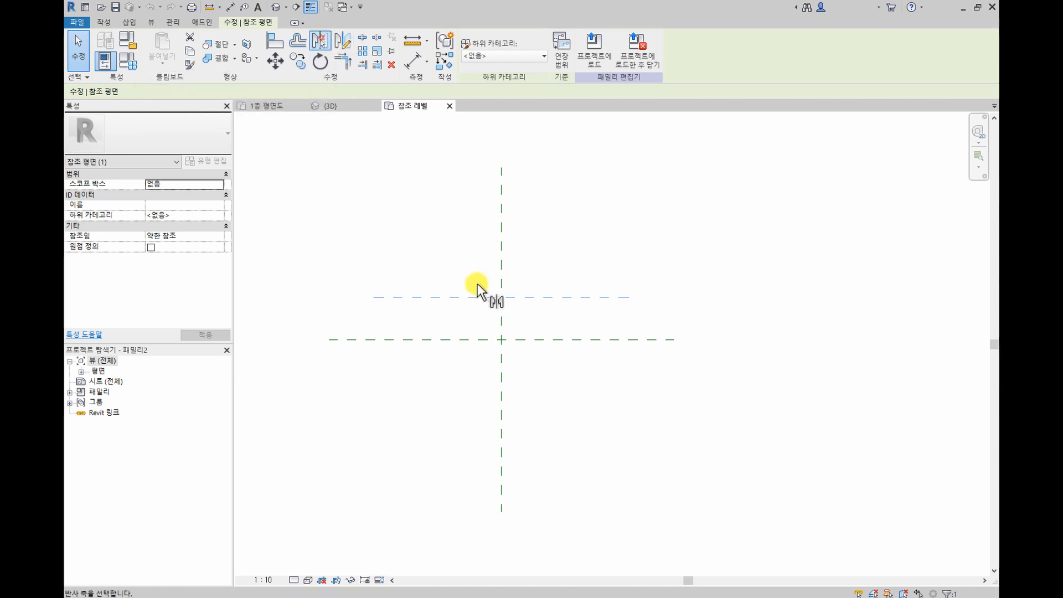
click(474, 340)
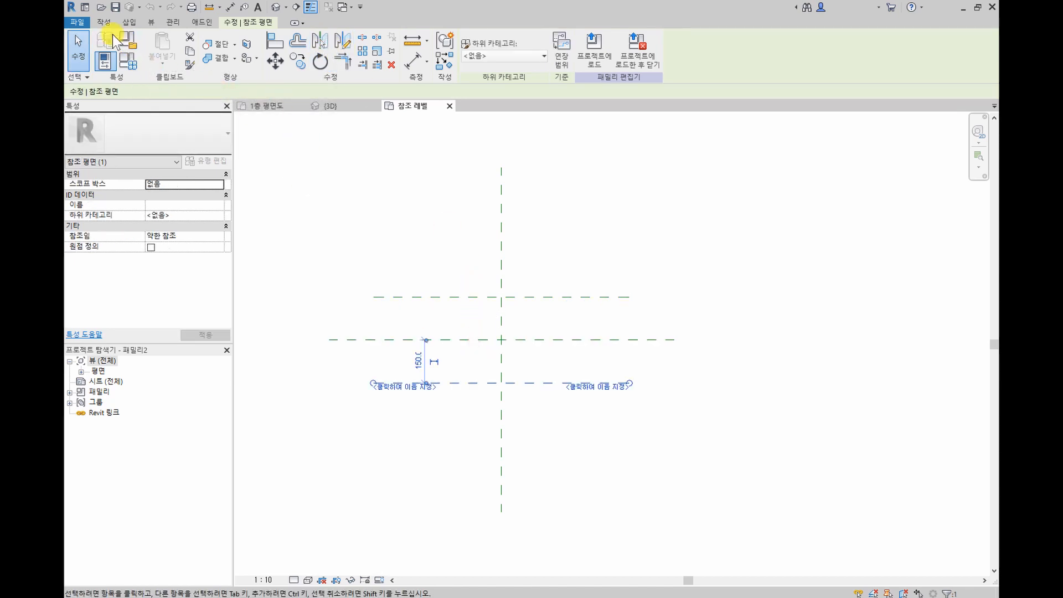
Draw a vertical profile line along the central vertical plane, from the lower to the upper reference plane.
click(104, 23)
click(153, 45)
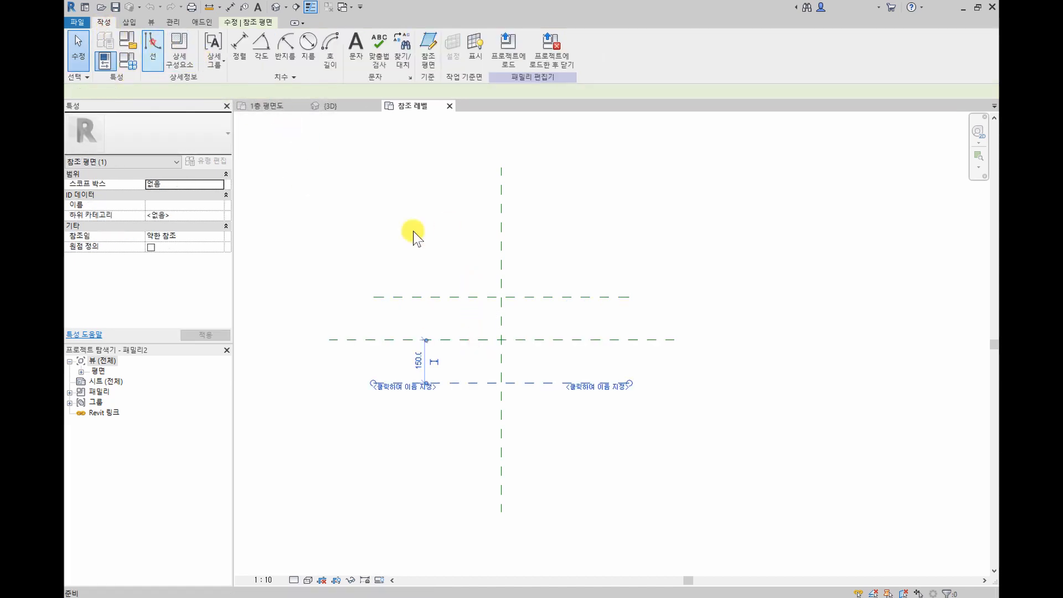
scroll(517, 360, up, 2)
click(487, 398)
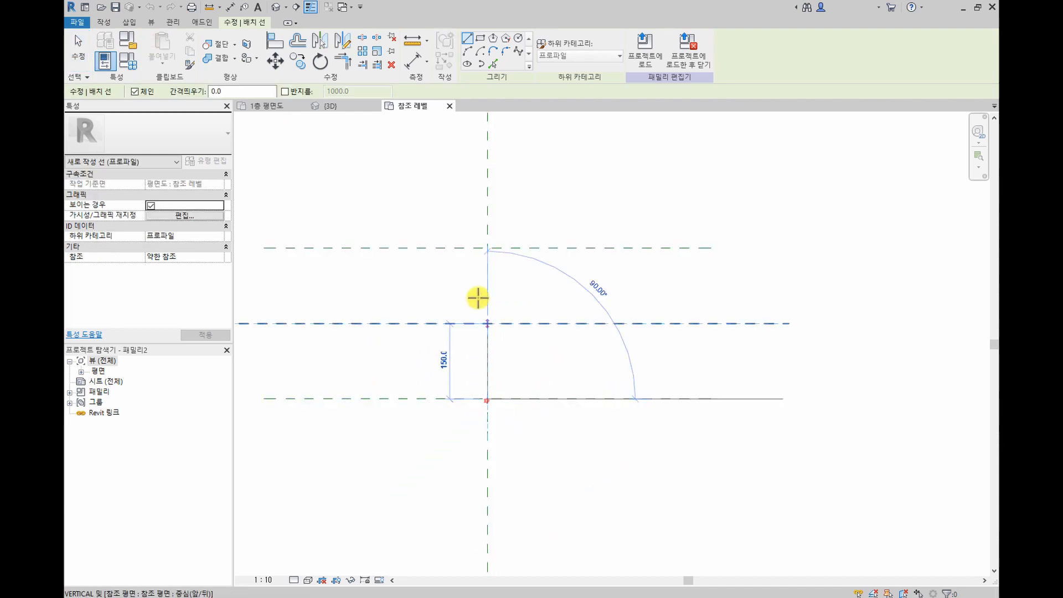
click(486, 250)
Continue the profile outline with an 80 mm wide upper flange and its inner edge about 70 mm long.
scroll(524, 244, up, 3)
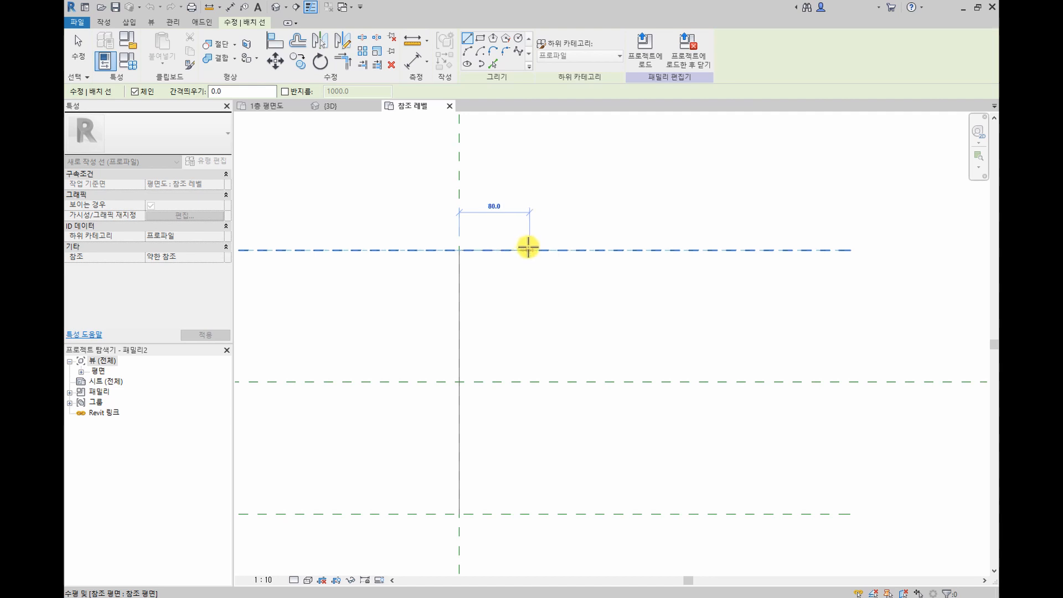
click(528, 248)
scroll(528, 263, up, 2)
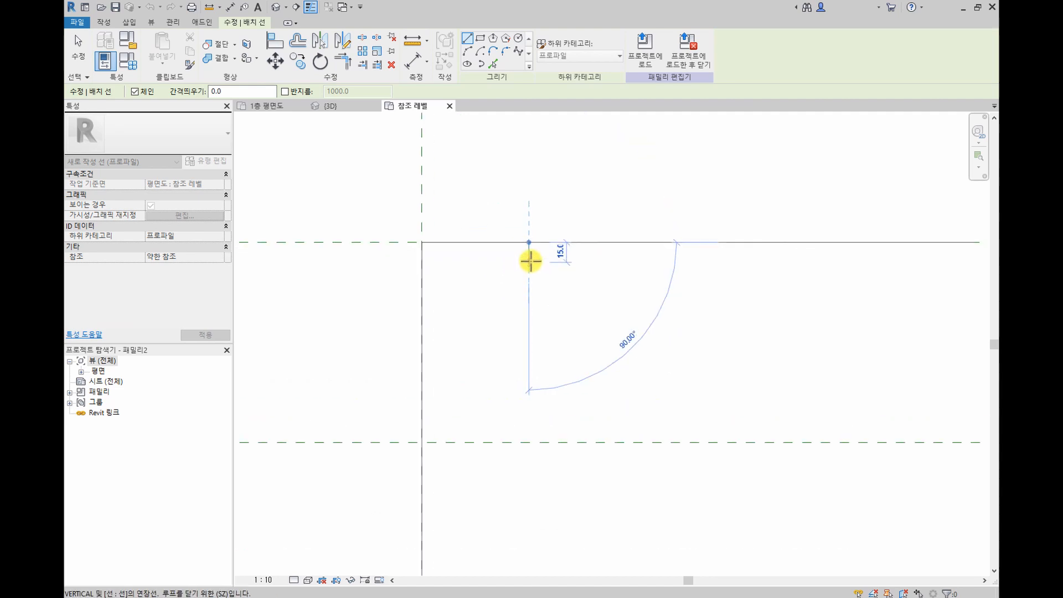
click(529, 255)
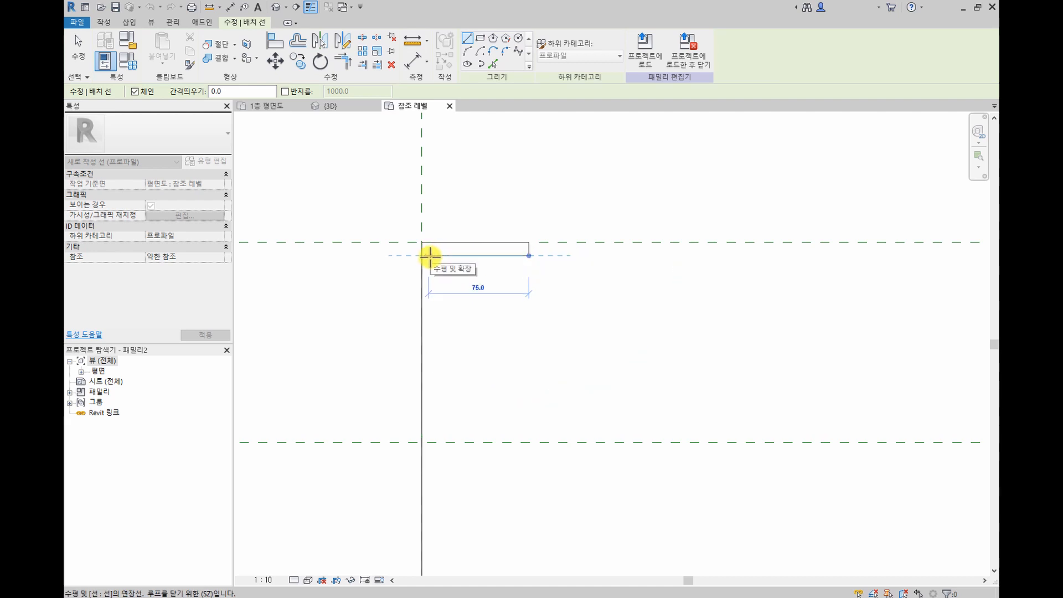
click(434, 256)
Draw the web's inner face and an 80 mm wide lower flange about 5 mm thick, closing the channel outline.
middle_drag(437, 468, 436, 278)
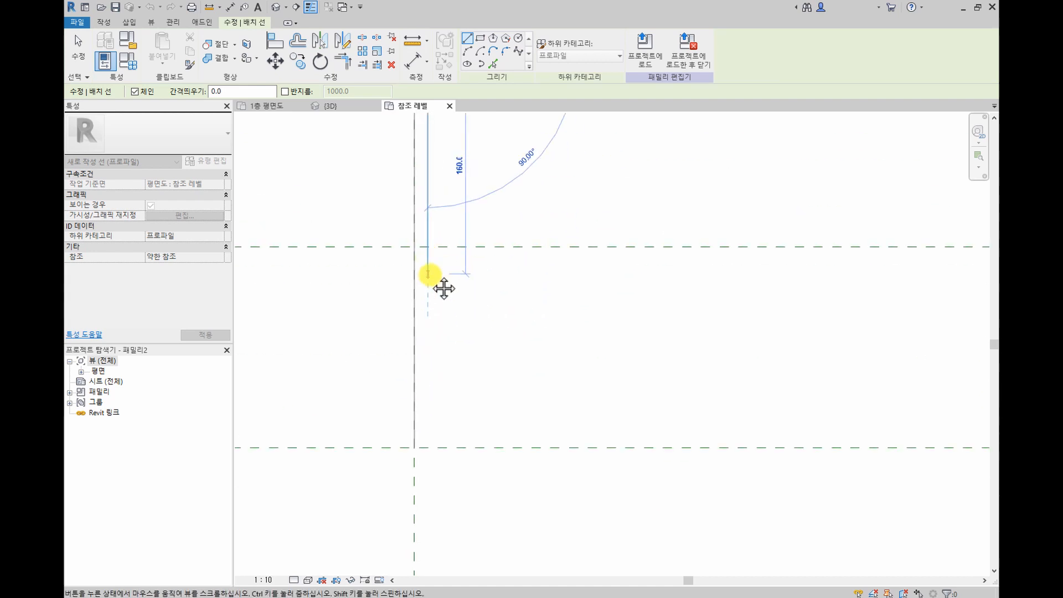
click(428, 437)
scroll(430, 437, down, 2)
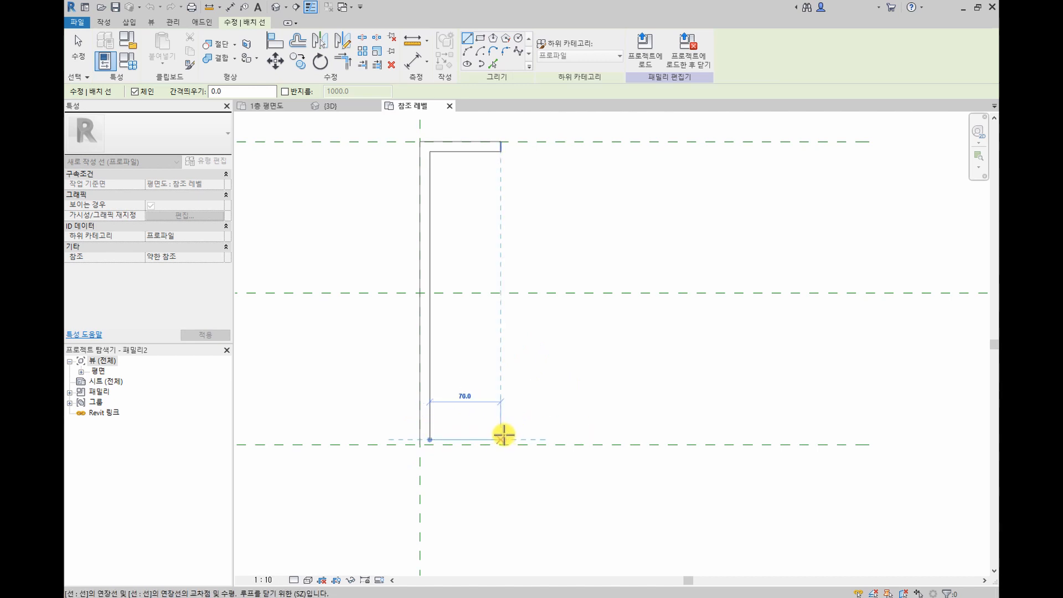
click(505, 440)
scroll(505, 447, up, 2)
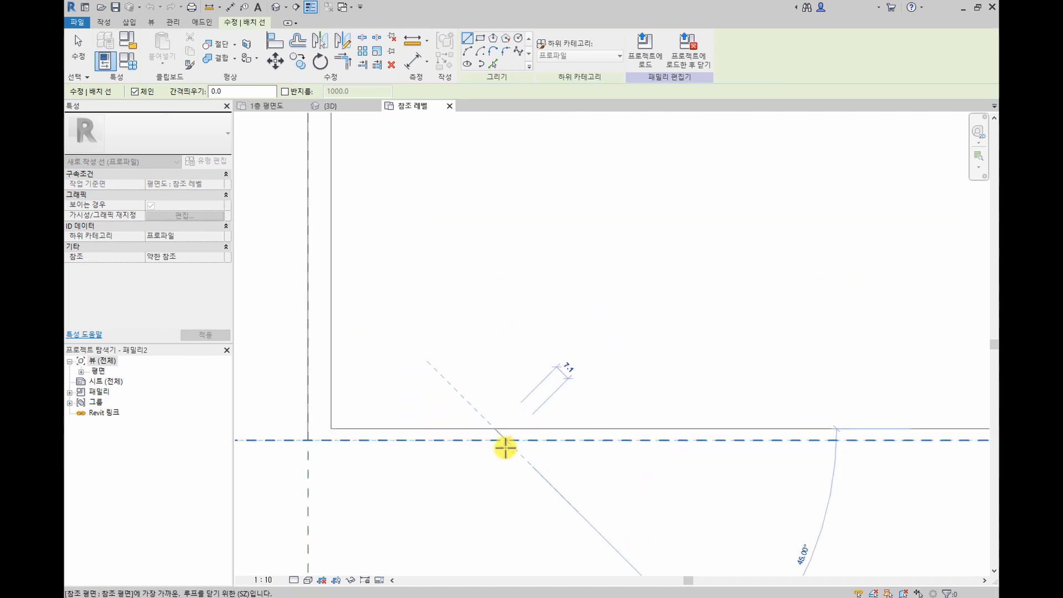
click(494, 442)
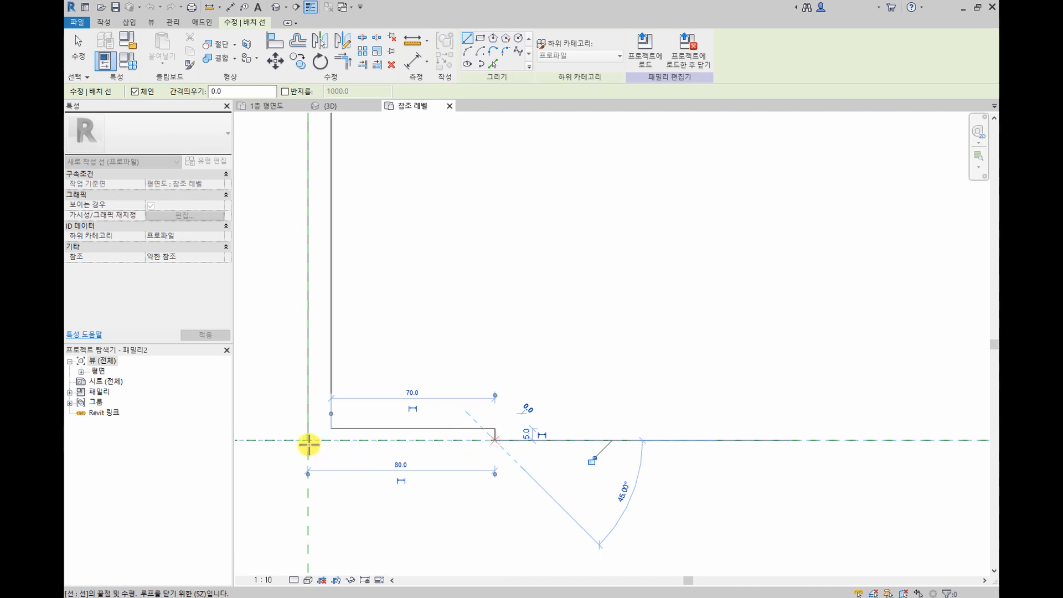
click(308, 440)
key(Escape)
Set the thickness of the channel profile's lower flange to 10 mm by repositioning its inner edge.
click(413, 429)
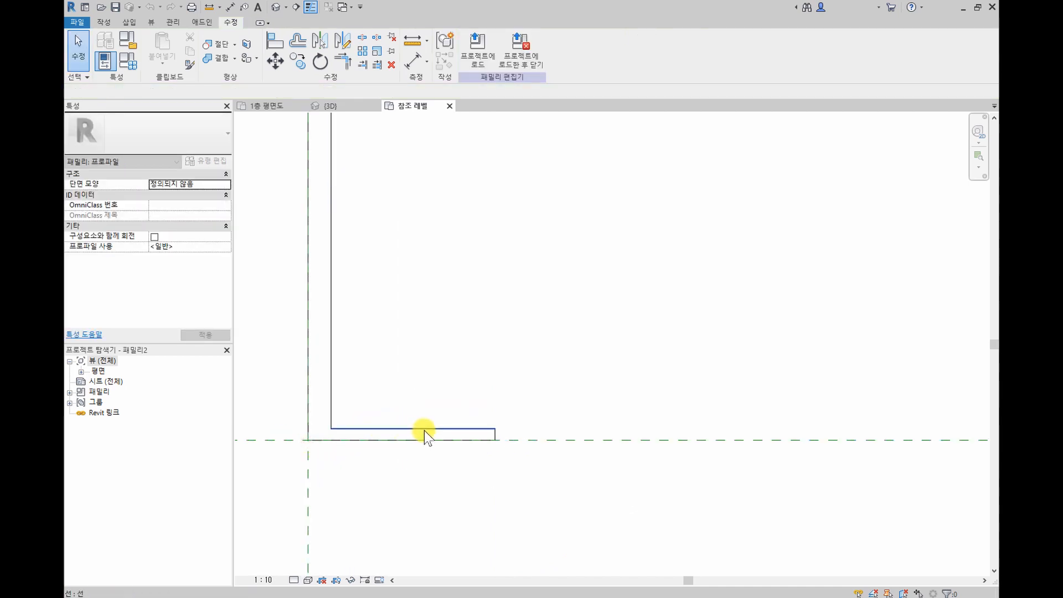
click(519, 436)
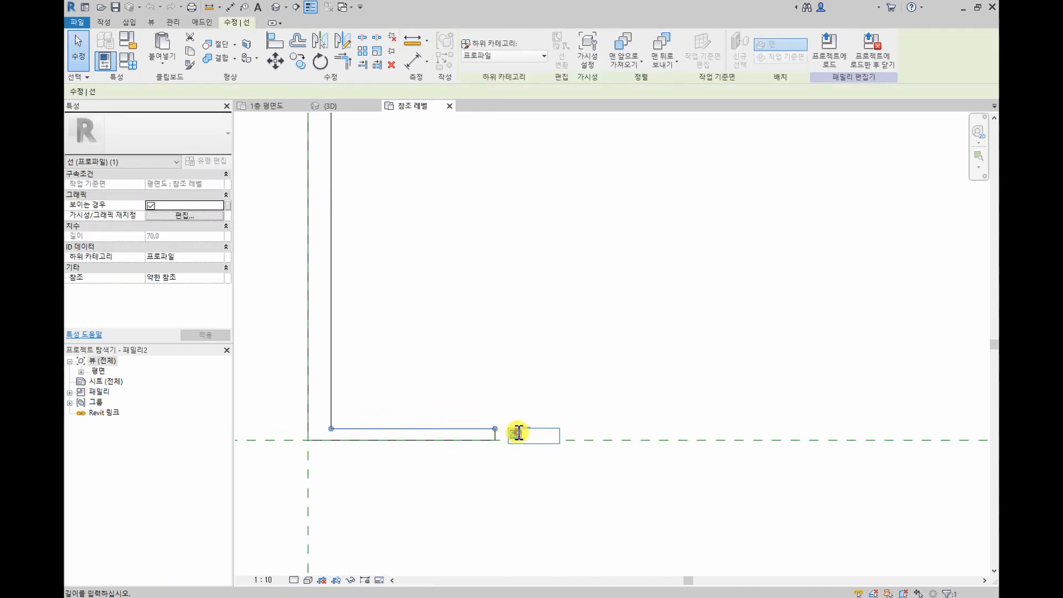
text(10)
key(Return)
key(Escape)
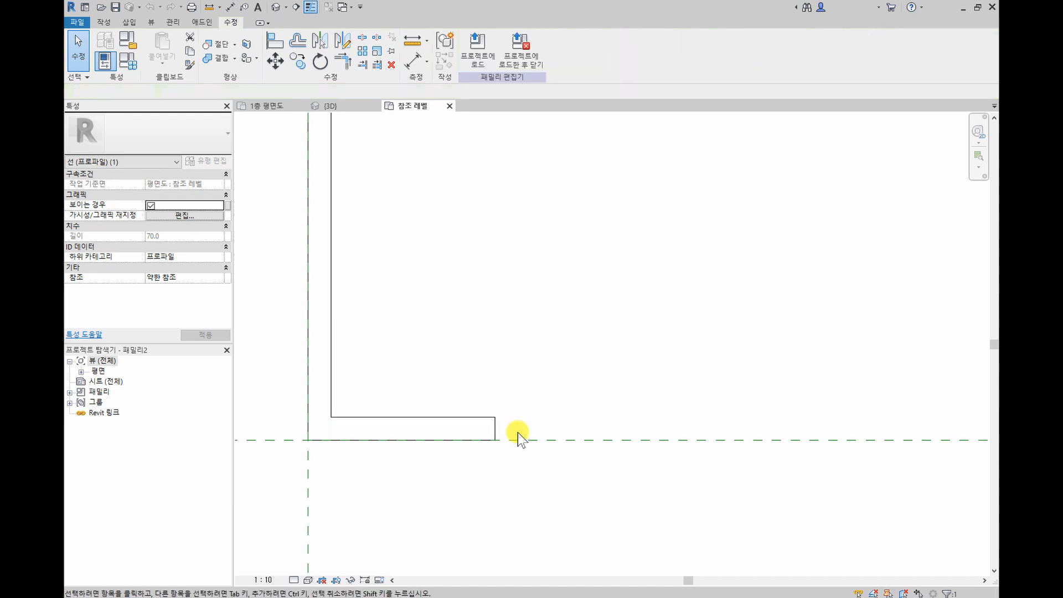
Load the finished channel profile into the stair project, close the family without saving it, and show the project's 3D view.
scroll(487, 420, down, 2)
middle_drag(558, 365, 569, 391)
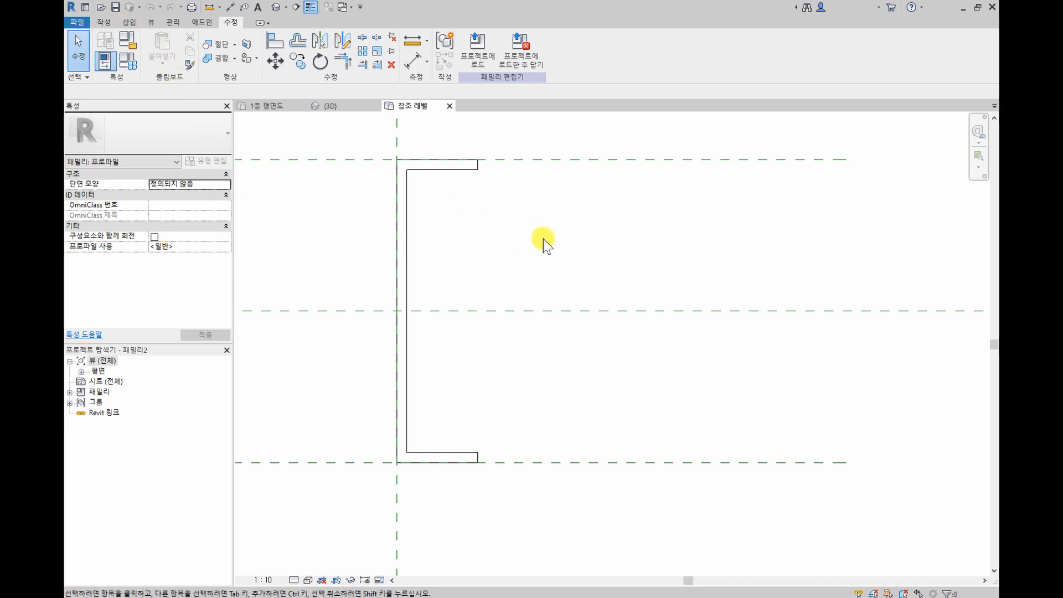
click(516, 64)
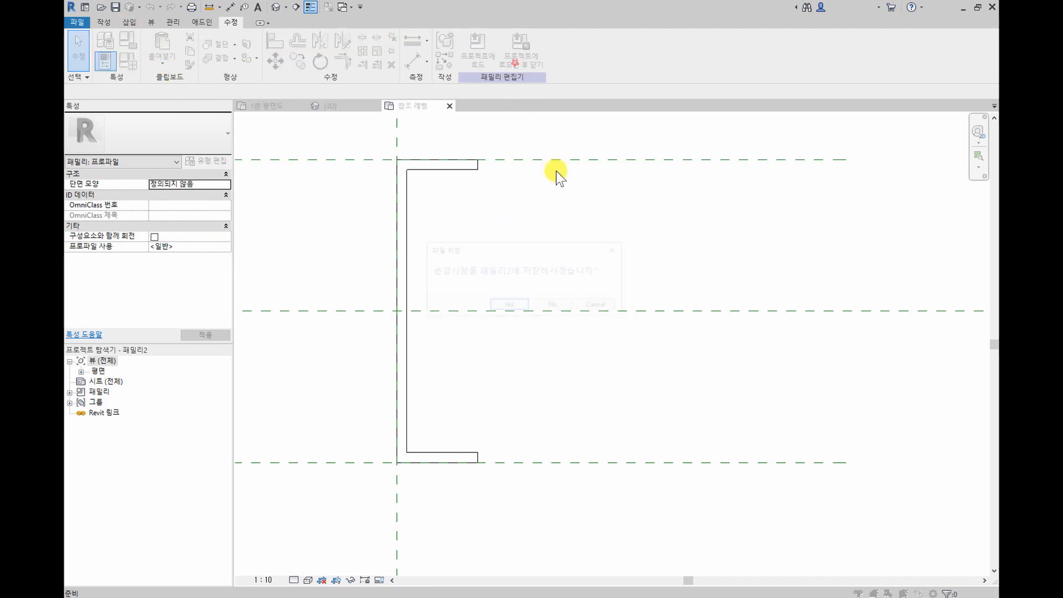
click(554, 304)
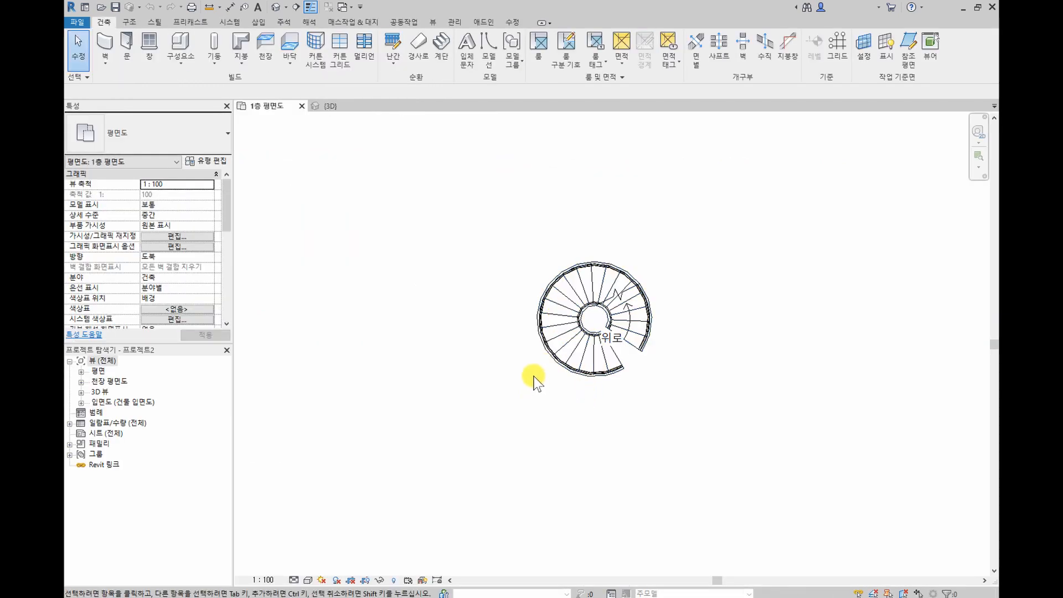
click(333, 106)
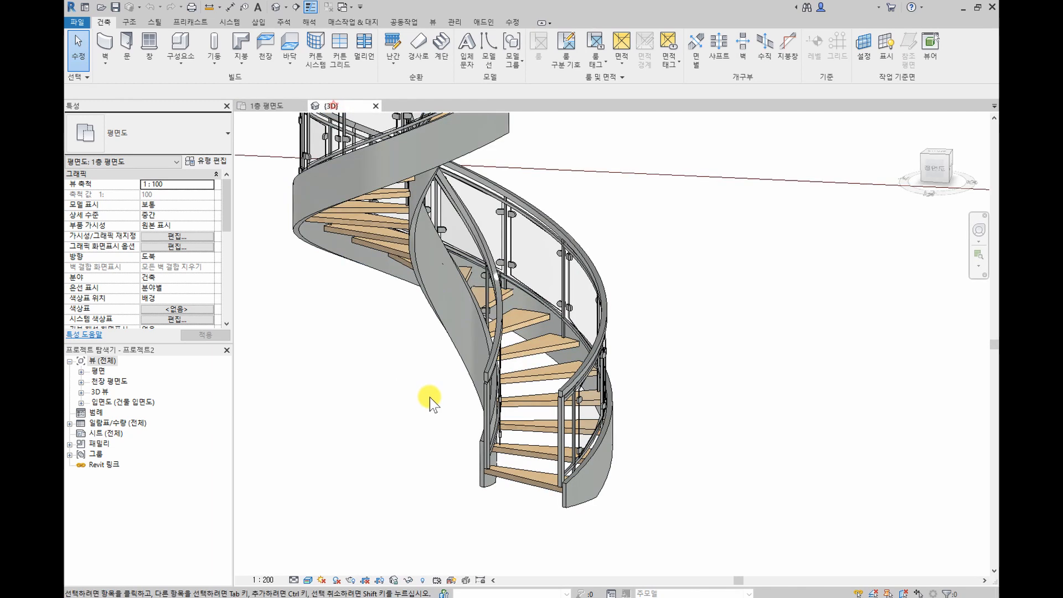
Set the section profile of the stair's right support type 계단옆판 - 50mm 폭 to 패밀리2 : 패밀리2.
click(539, 484)
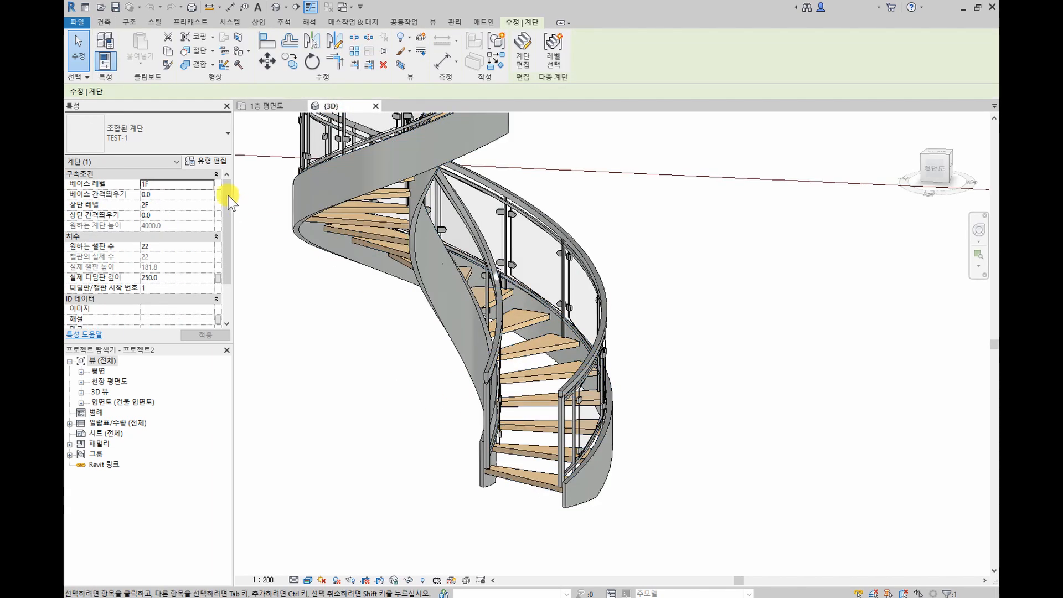
click(214, 166)
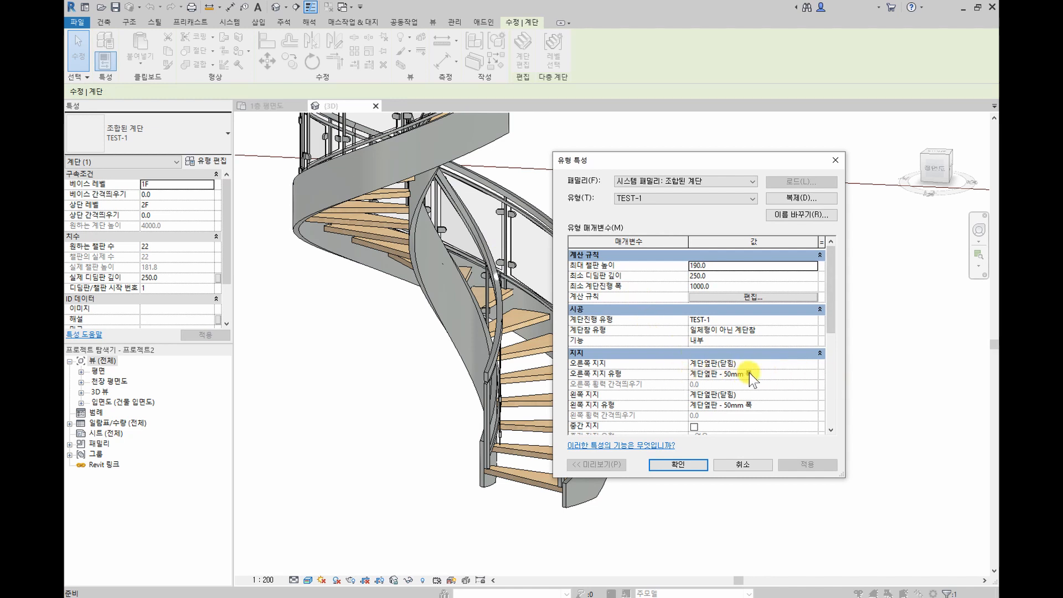
click(815, 374)
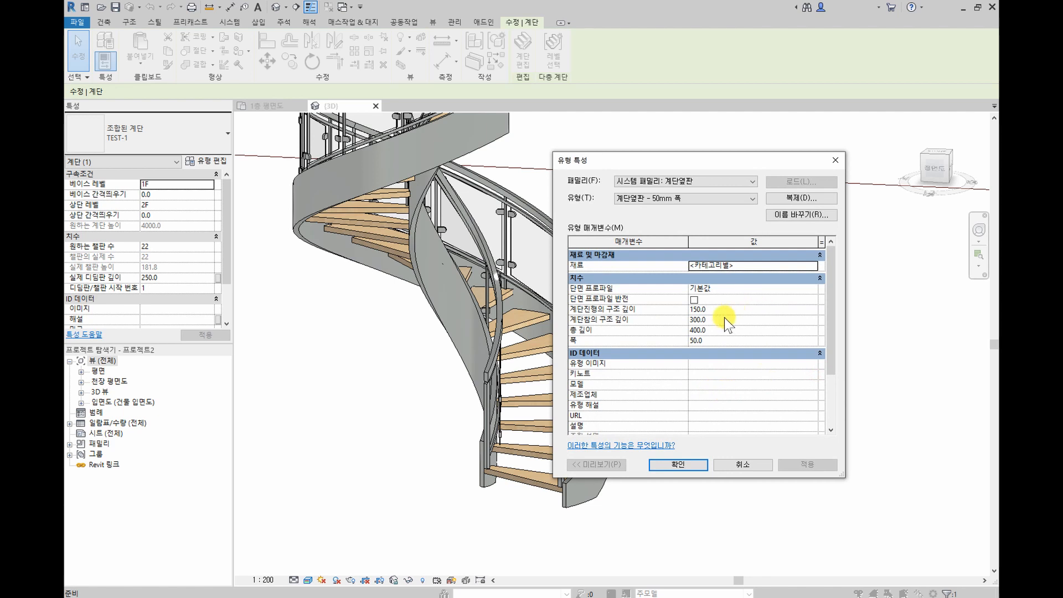
click(813, 289)
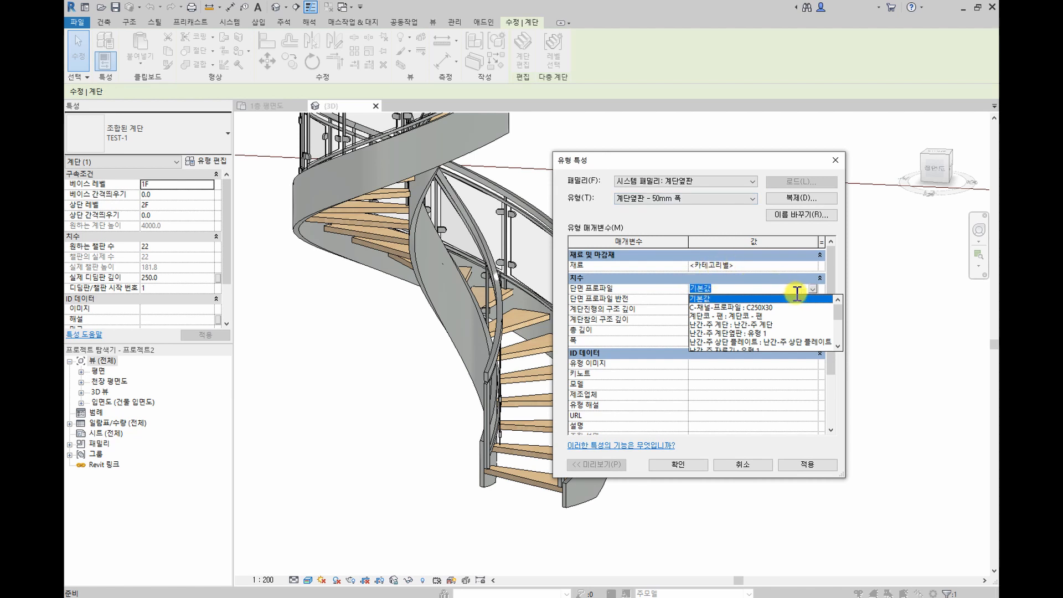
scroll(781, 321, down, 5)
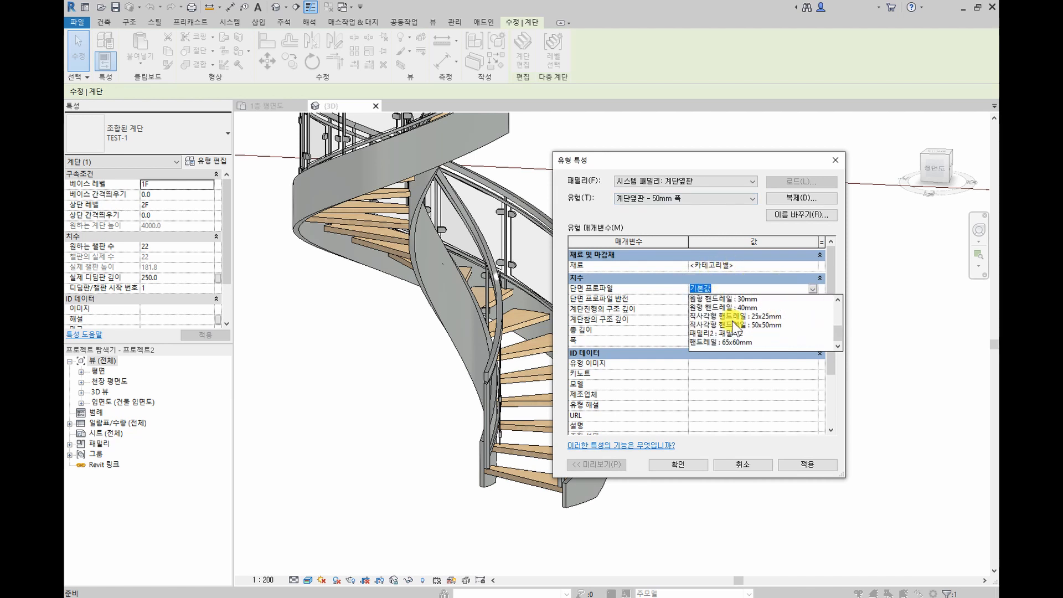
click(706, 333)
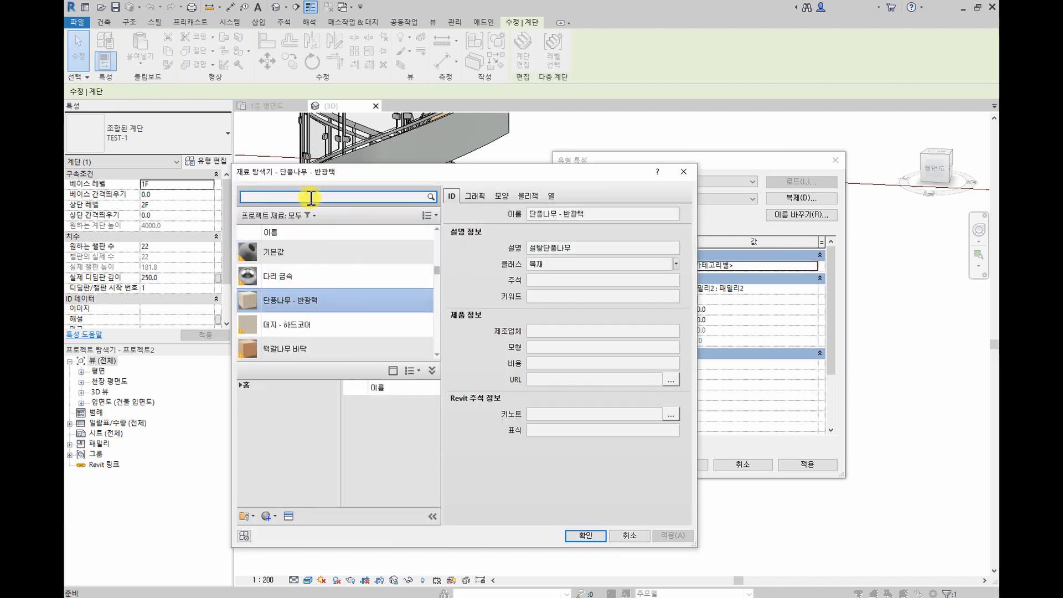
Assign the material 다리 금속 to the stringer type and apply the type changes to the stair.
click(327, 269)
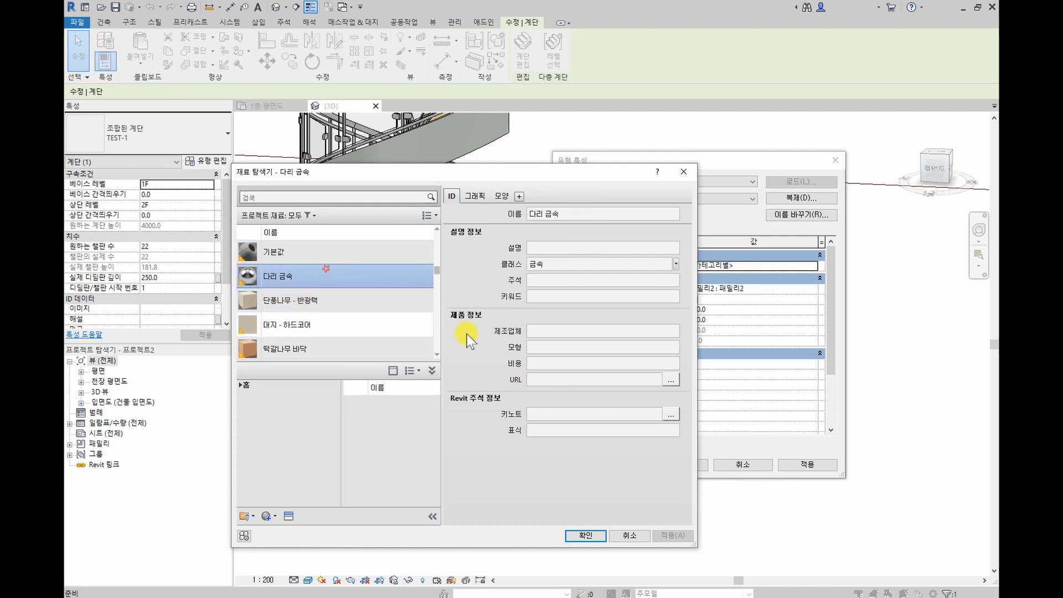
click(587, 536)
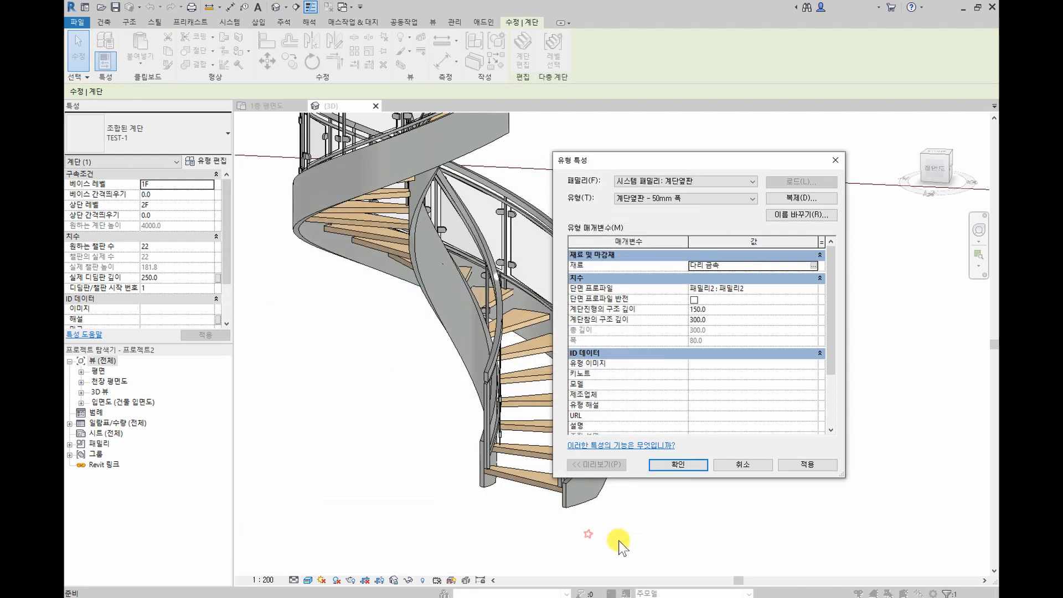
click(685, 466)
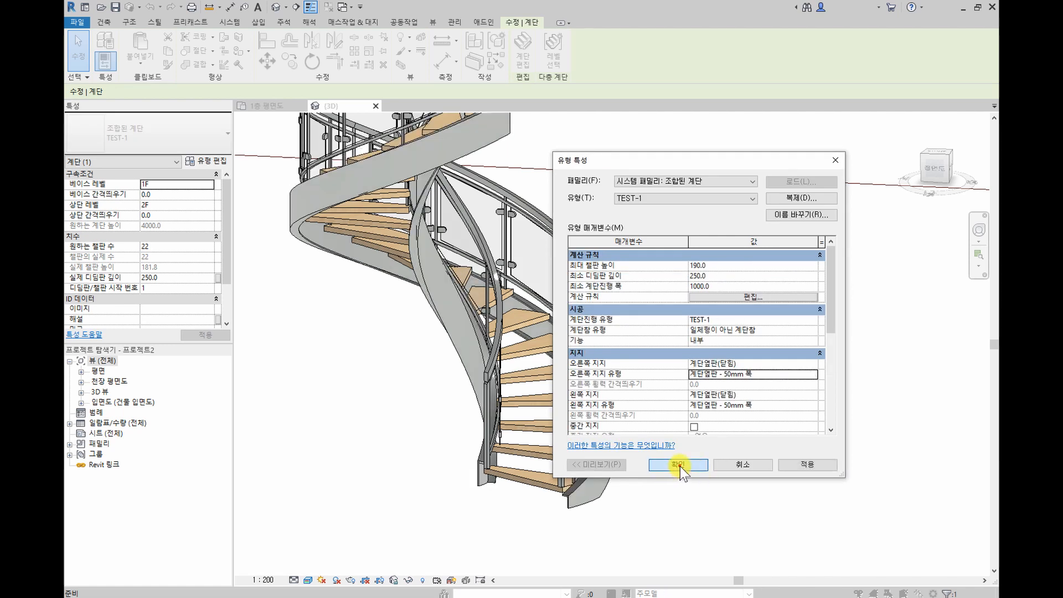
click(680, 465)
Turn on section profile flipping (단면 프로파일 반전) for the stringer type 계단옆판 - 50mm 폭.
scroll(569, 517, up, 5)
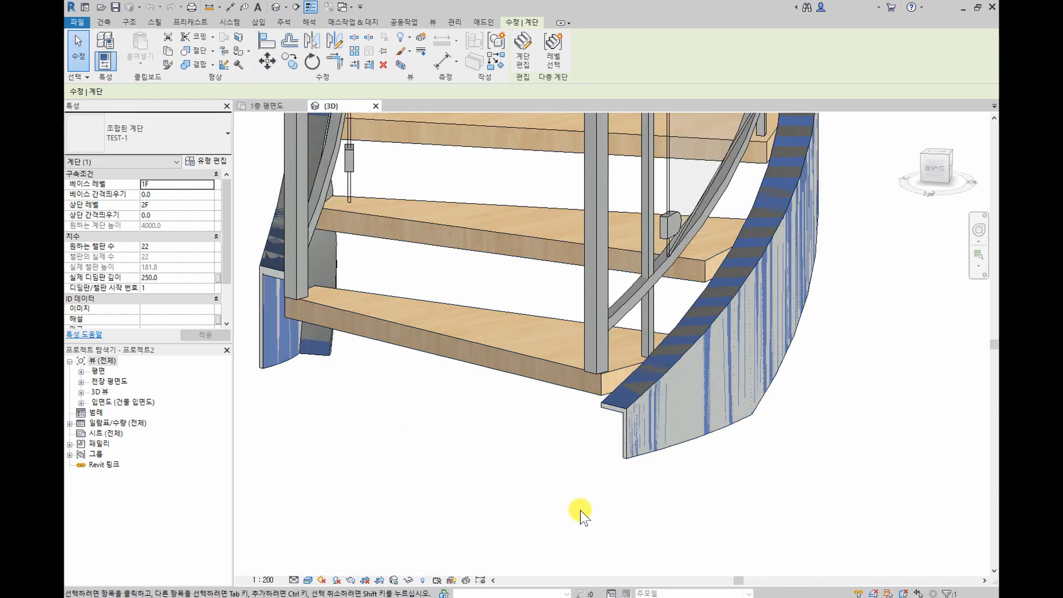
shift+middle_drag(580, 511, 776, 337)
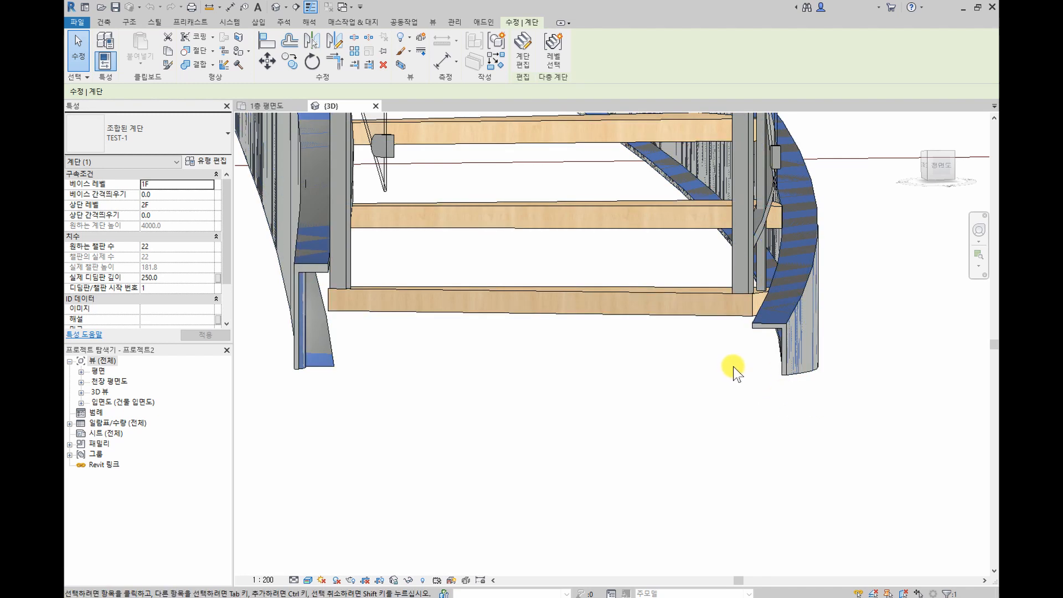
shift+middle_drag(734, 371, 641, 427)
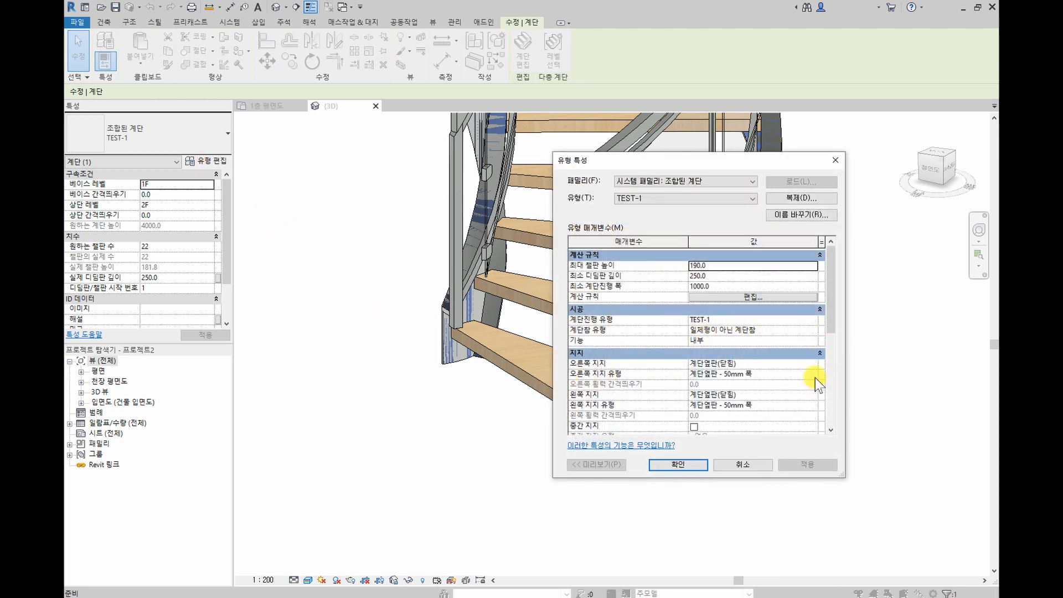
click(815, 374)
click(815, 374)
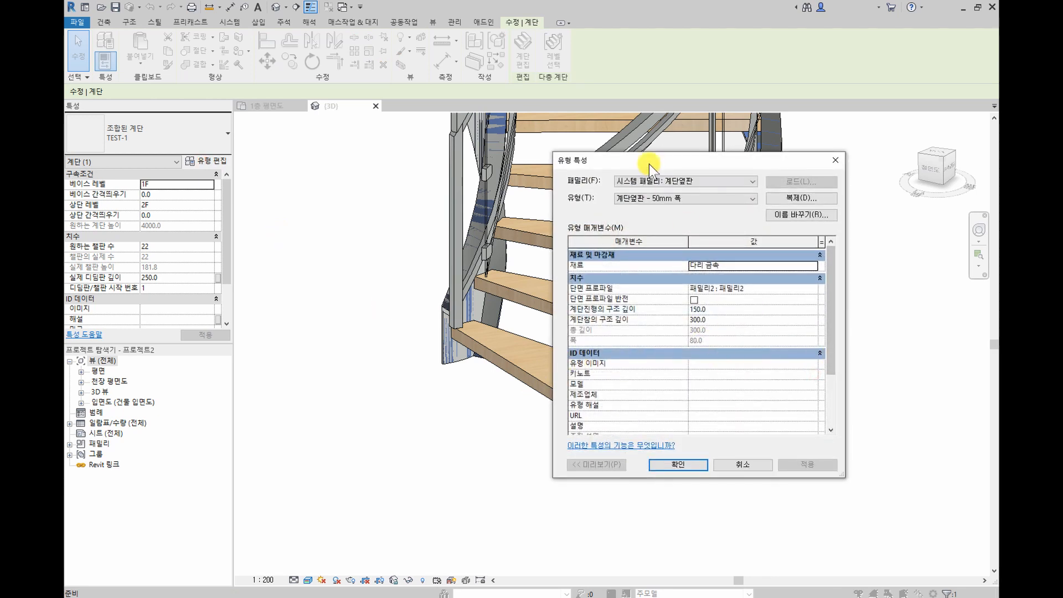
drag(647, 167, 381, 167)
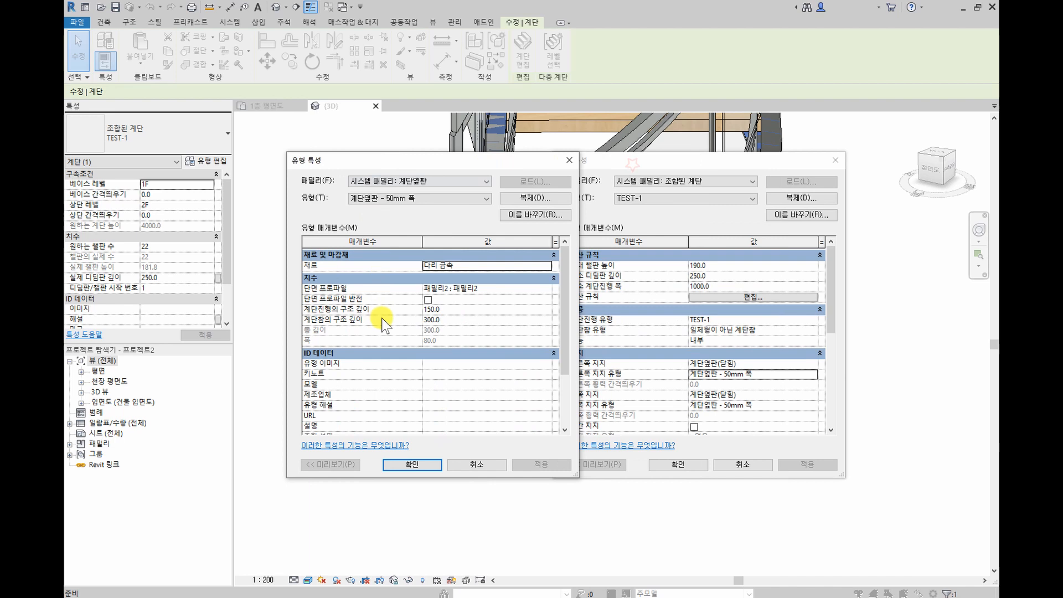
click(428, 300)
click(416, 466)
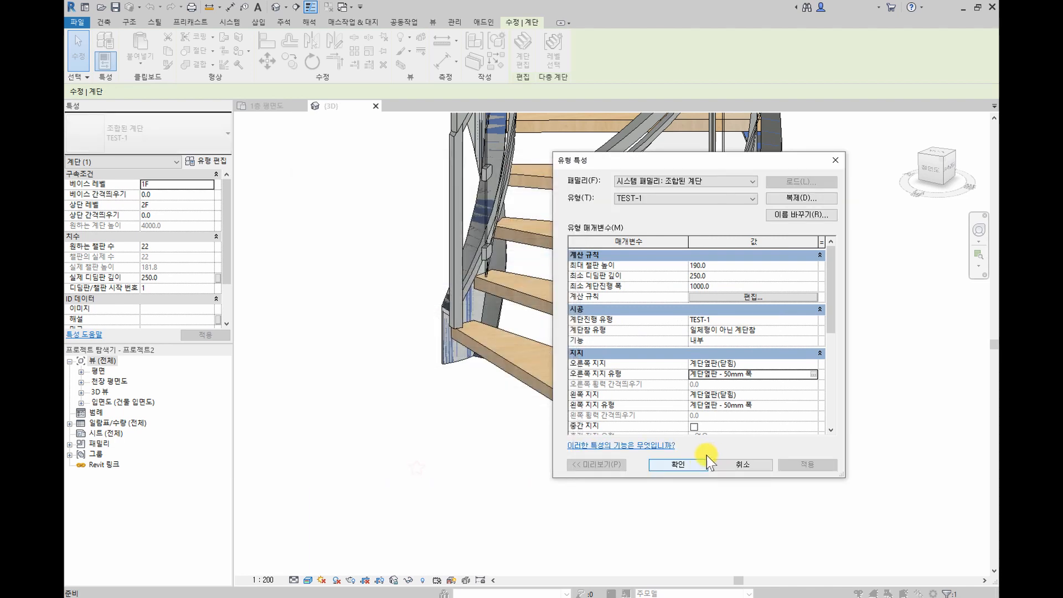
click(678, 464)
Set the stringer type's structural depth on run (계단진행의 구조 깊이) to 50 mm and accept the type changes.
shift+middle_drag(565, 477, 562, 439)
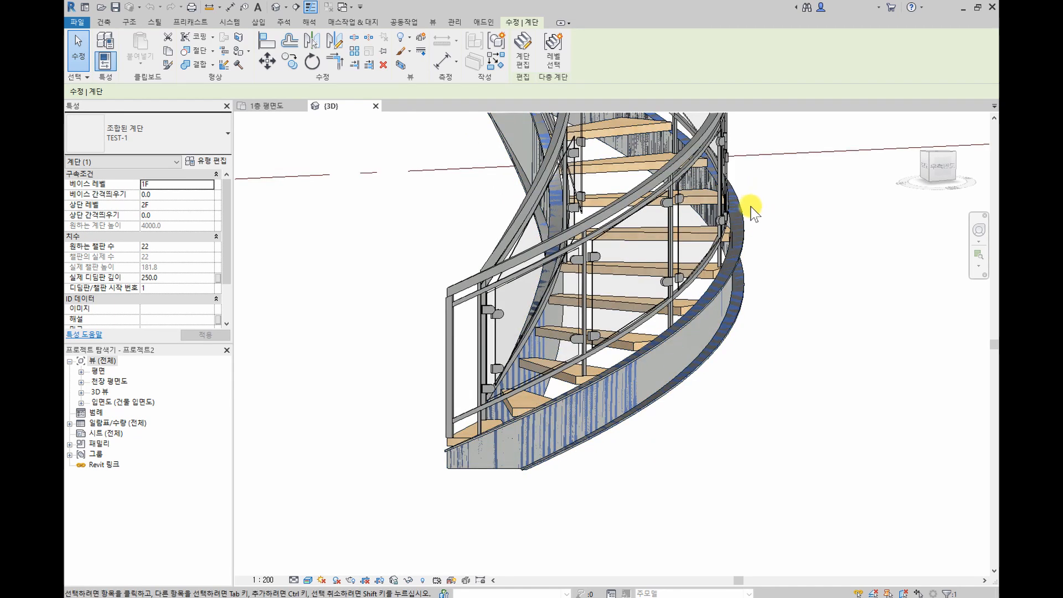
shift+middle_drag(672, 380, 475, 273)
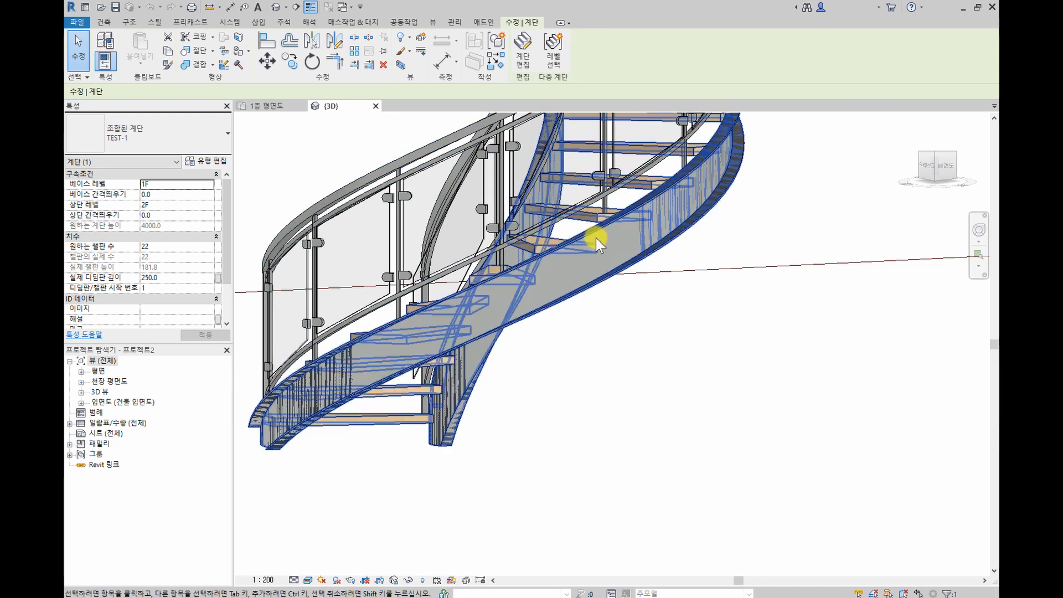
shift+middle_drag(518, 348, 550, 437)
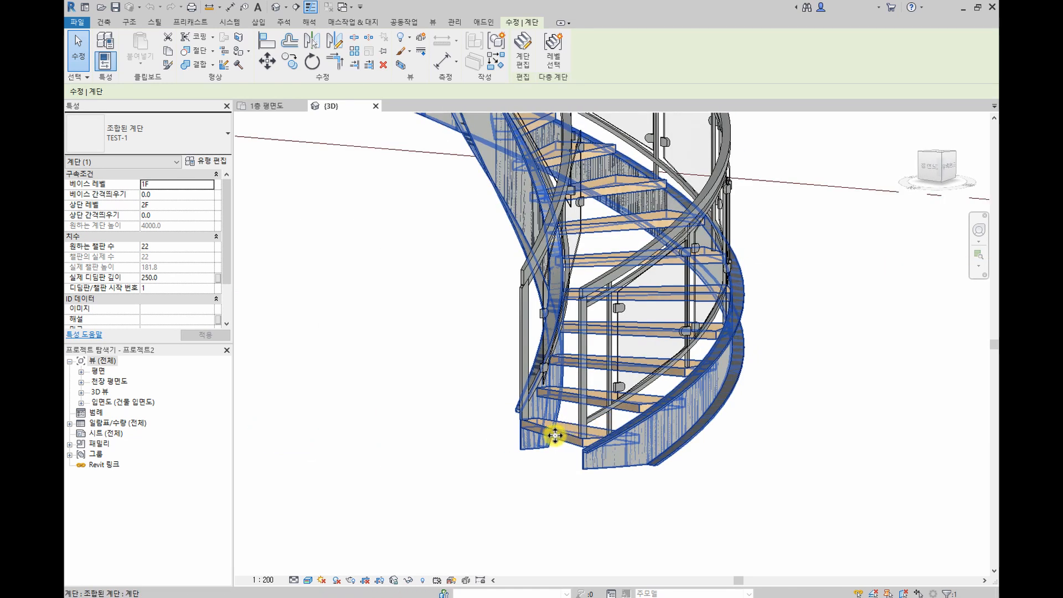
click(212, 161)
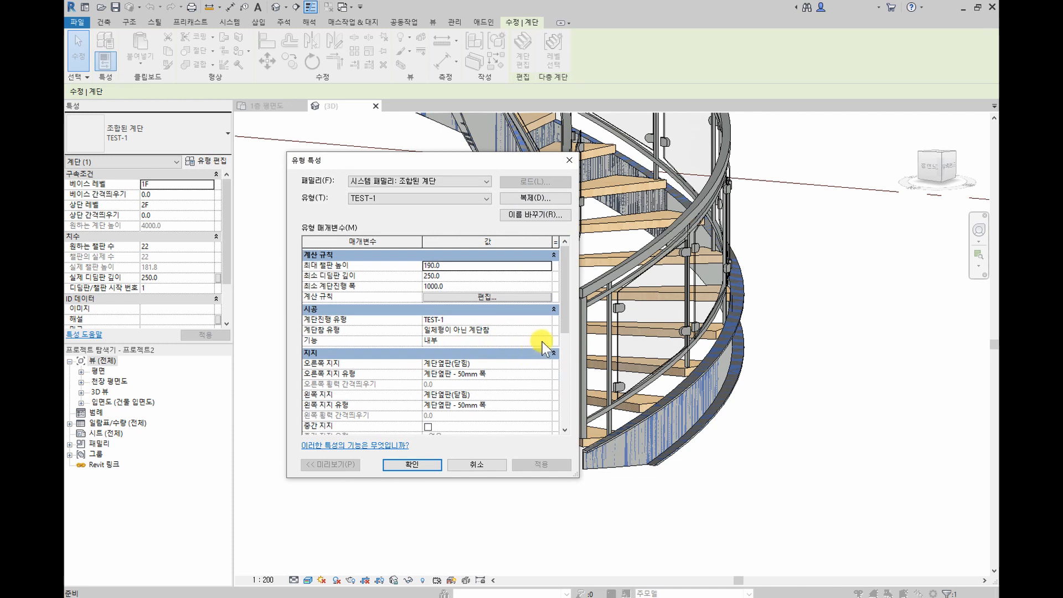
click(546, 373)
click(546, 373)
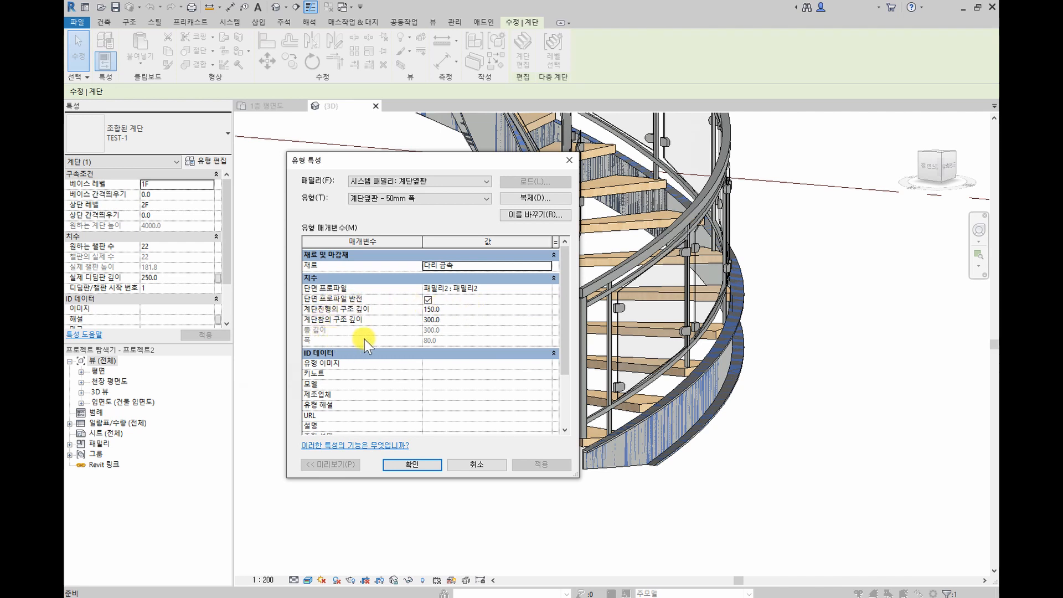
click(447, 310)
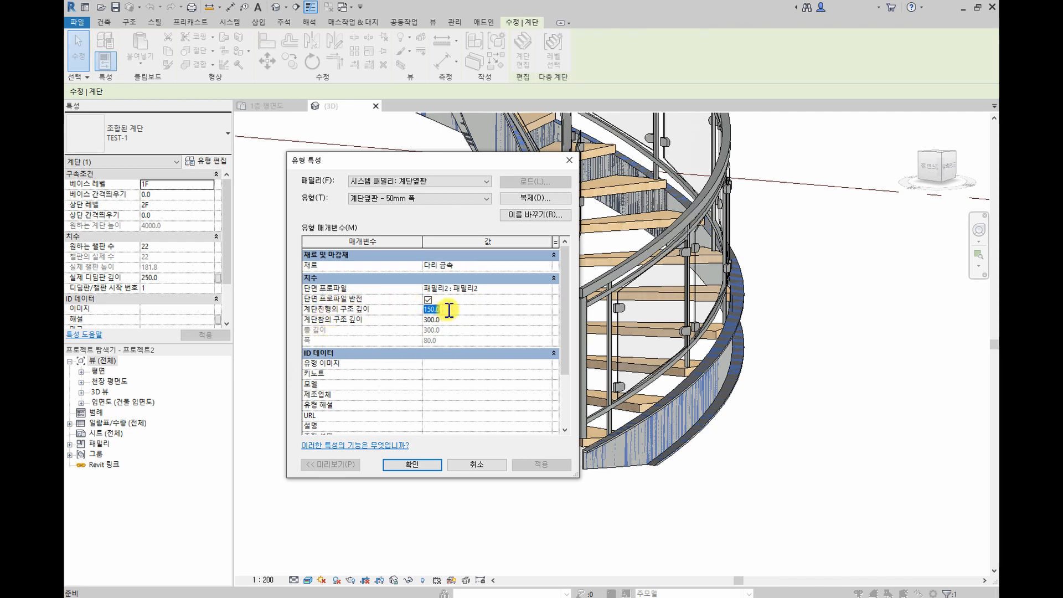
text(50)
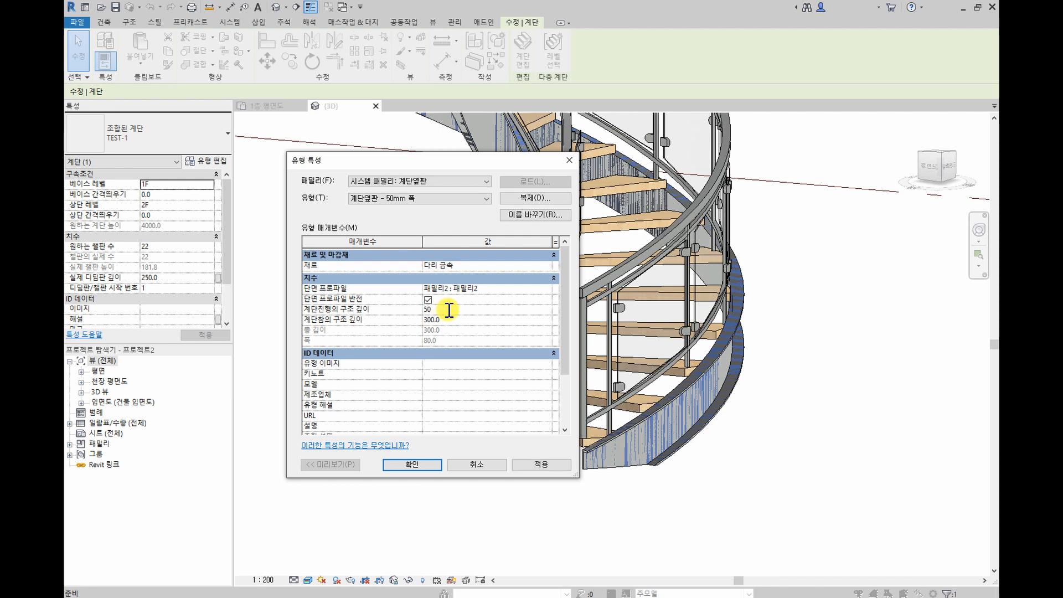
click(546, 466)
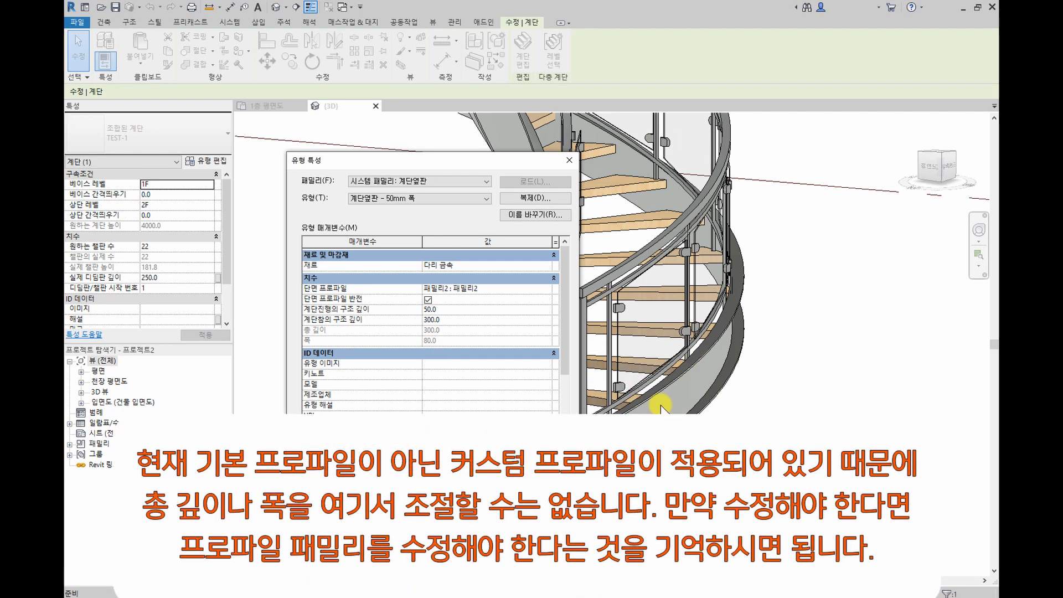
click(447, 320)
key(Return)
key(Return)
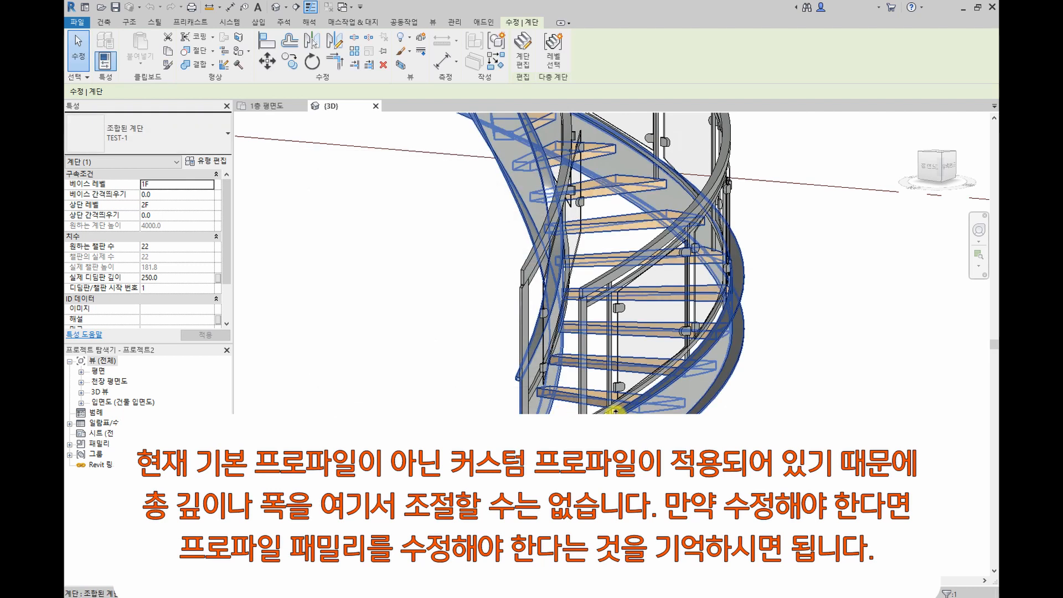
Deselect the stair and examine the channel-shaped stringers and the whole spiral stair from several sides.
shift+middle_drag(531, 443, 603, 424)
key(Escape)
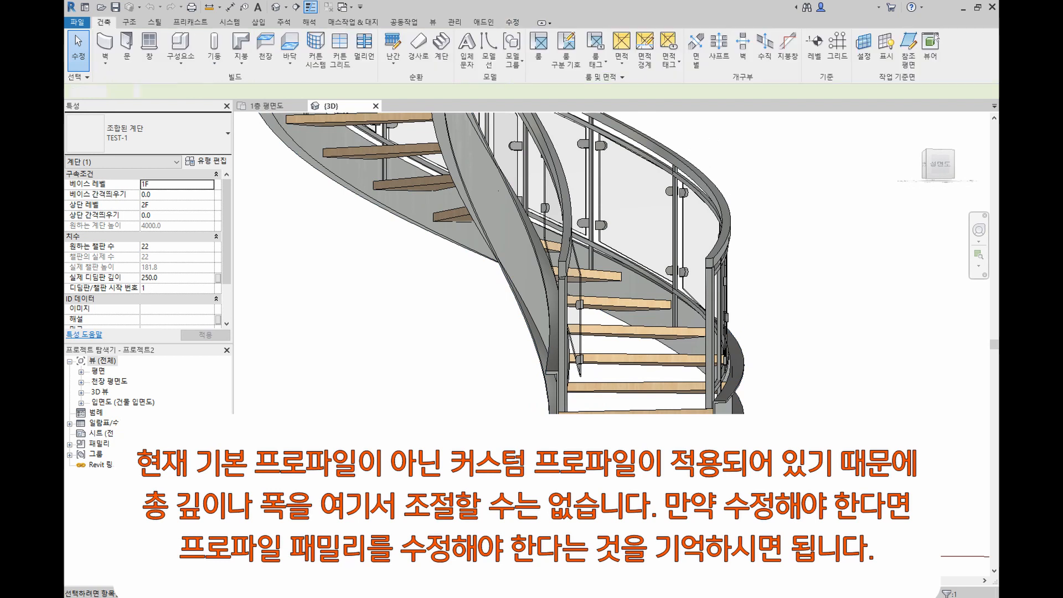
shift+middle_drag(437, 136, 500, 126)
shift+middle_drag(637, 487, 310, 493)
shift+middle_drag(570, 399, 718, 490)
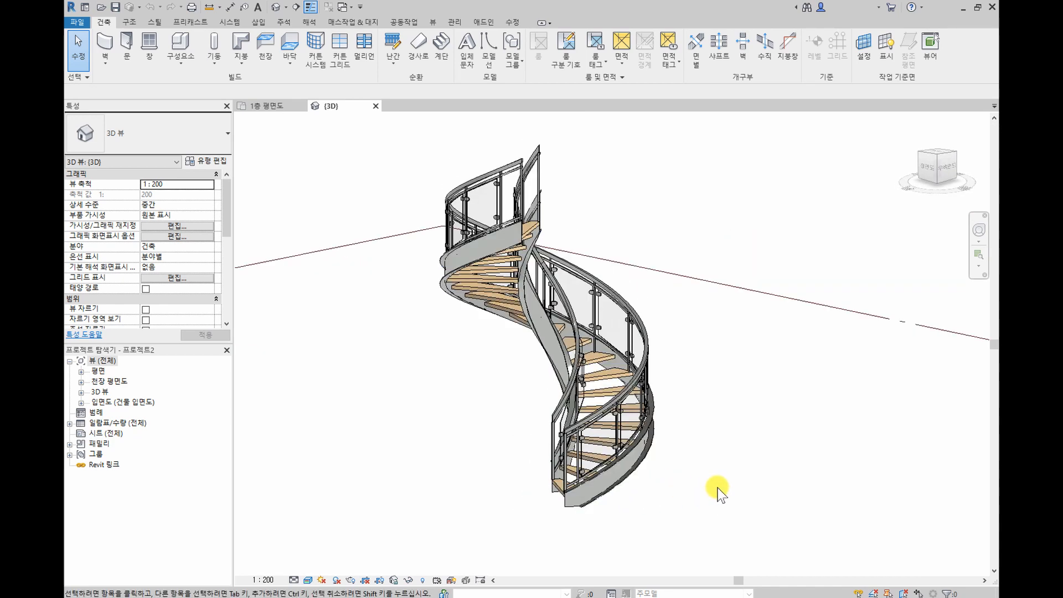